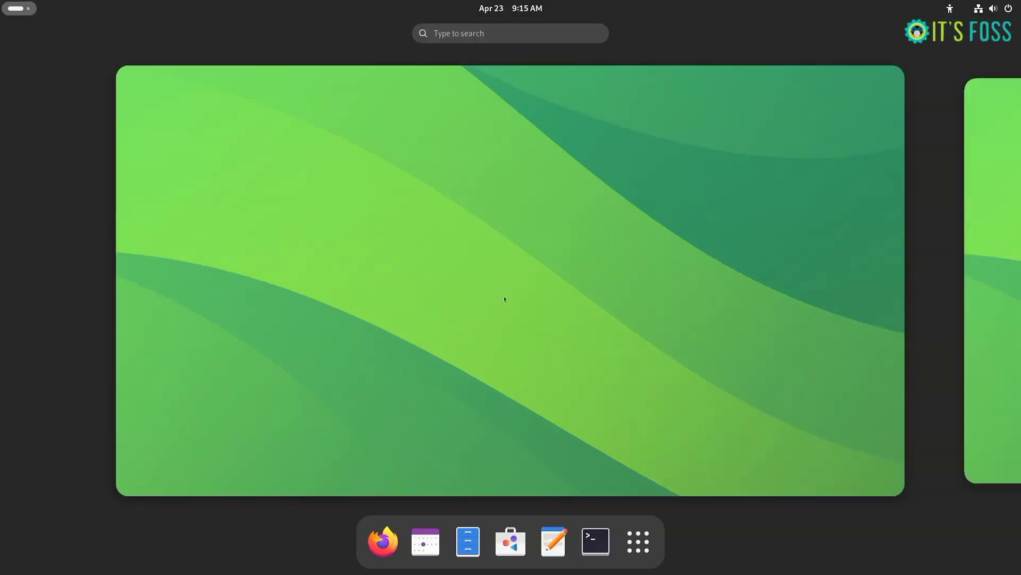
# Launch Files, Software and Text Editor from the dash.
pyautogui.click(468, 541)
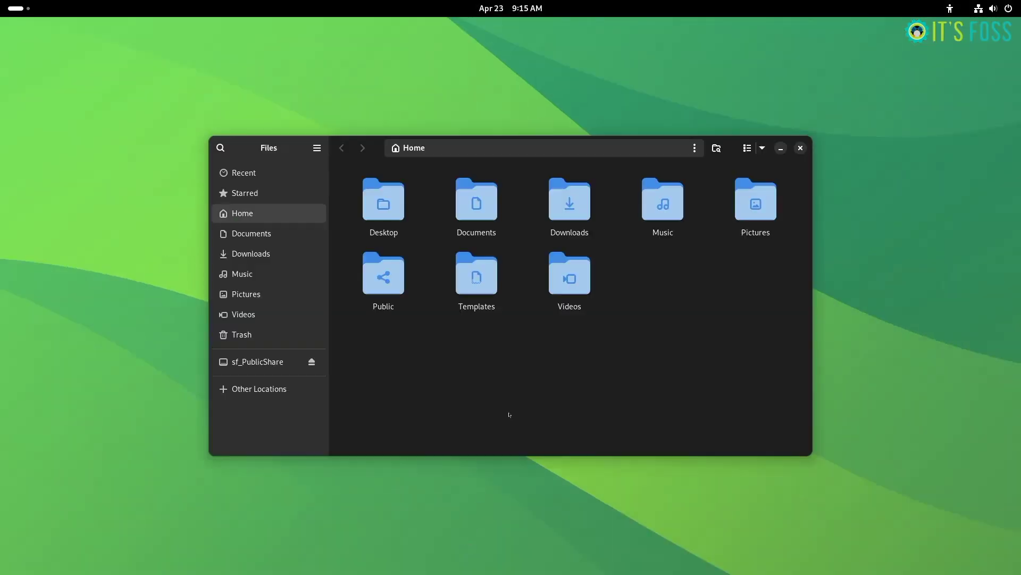
pyautogui.press('super')
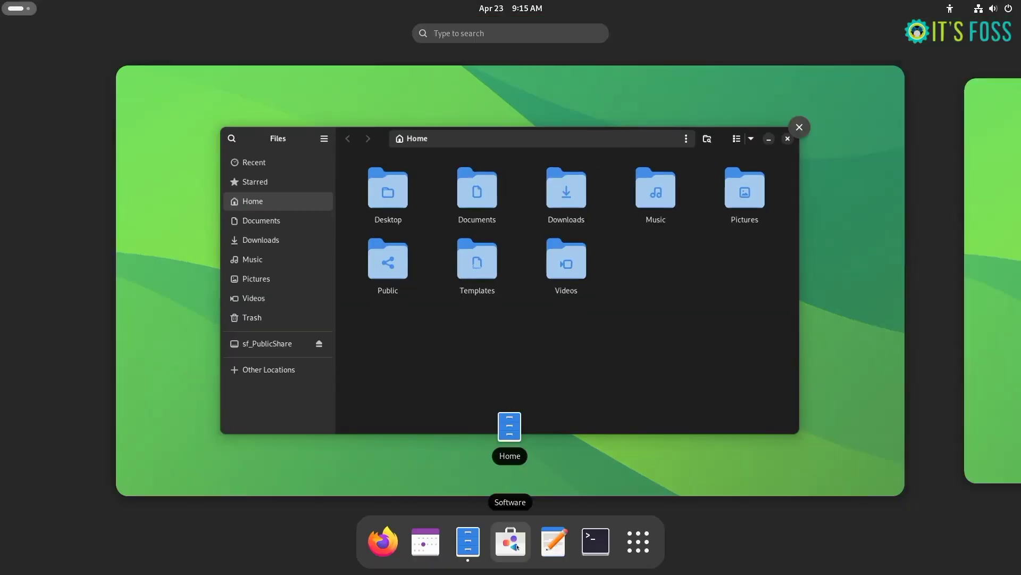
pyautogui.click(511, 541)
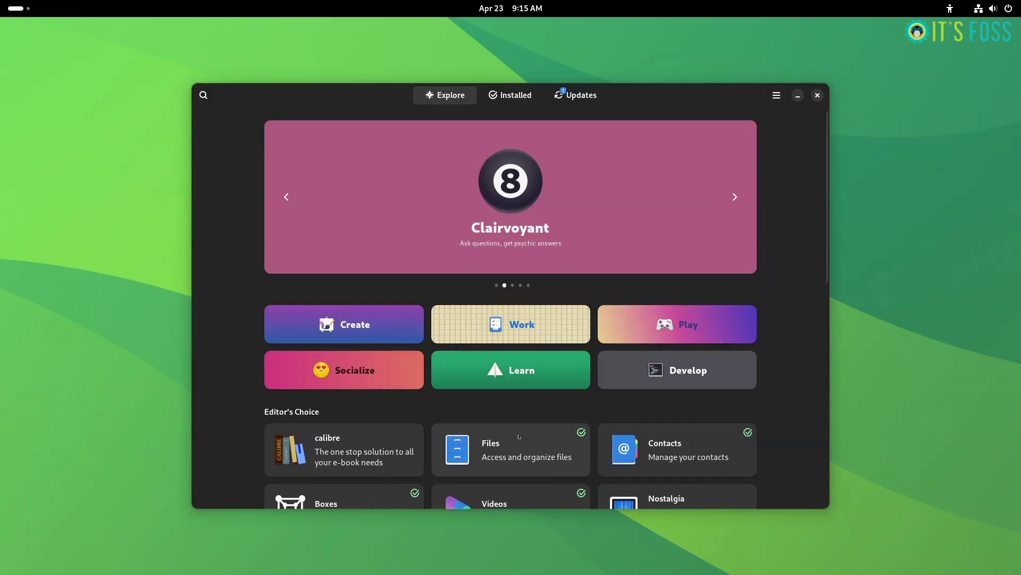
pyautogui.press('super')
pyautogui.click(551, 541)
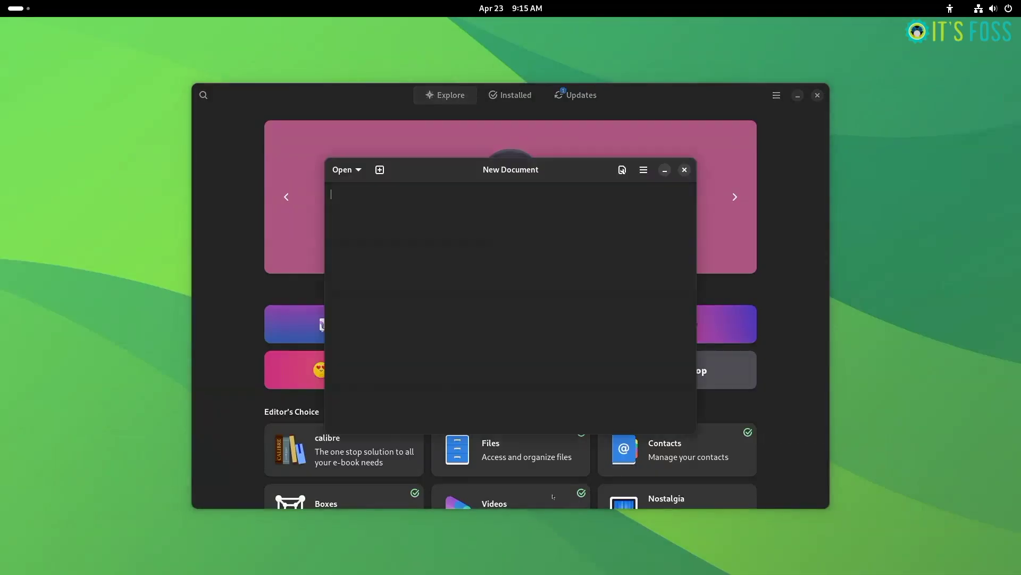
# Open a terminal with Ctrl+Alt+T and view all open windows in the overview.
pyautogui.press('super')
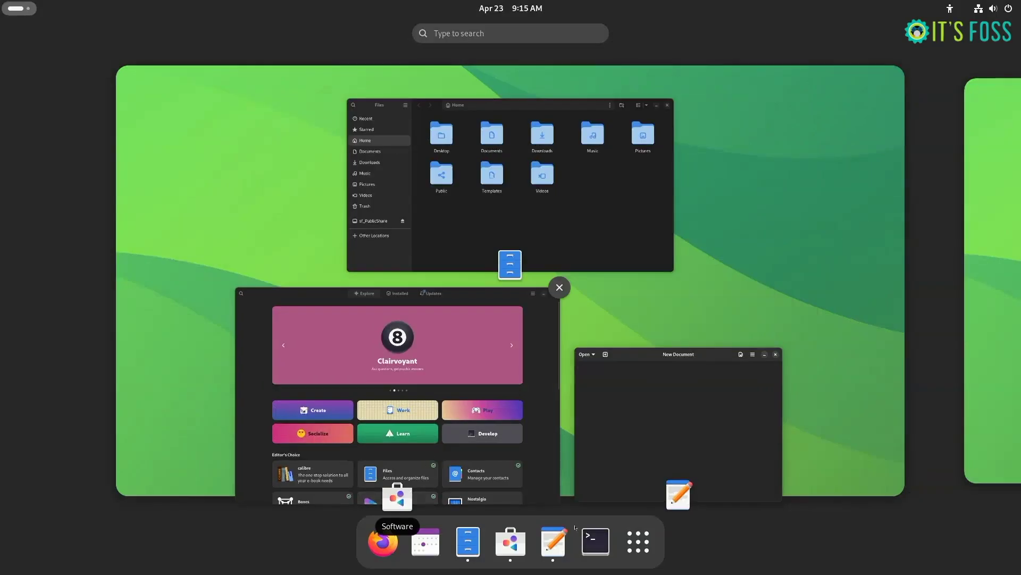
pyautogui.press('super')
pyautogui.hotkey('ctrl', 'alt', 't')
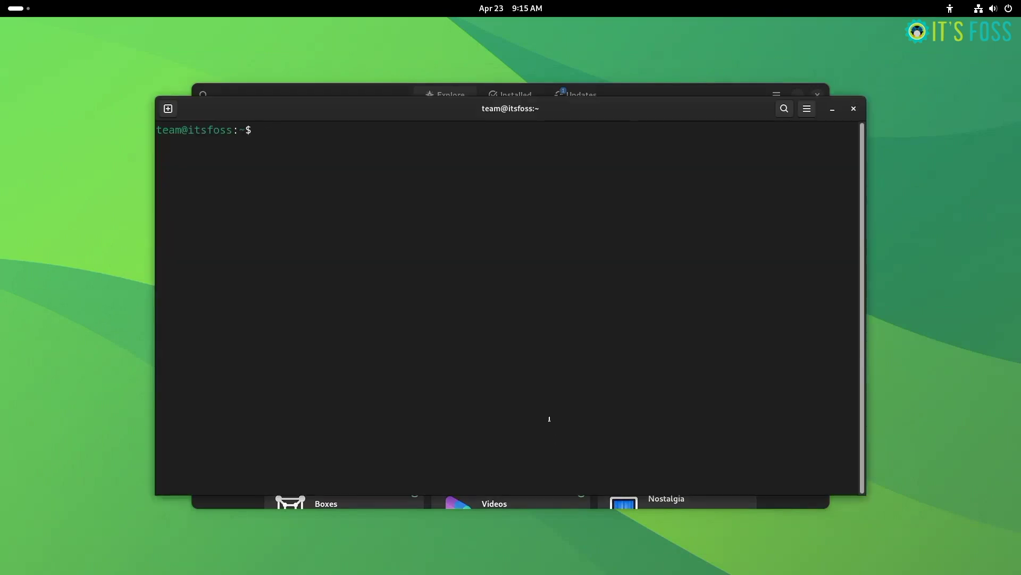
pyautogui.press('super')
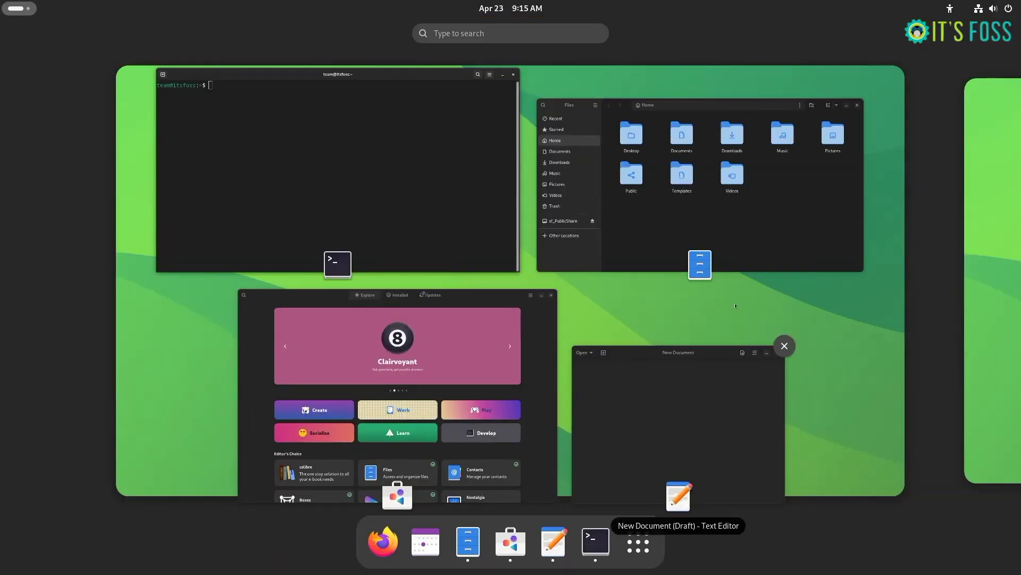
pyautogui.press('super')
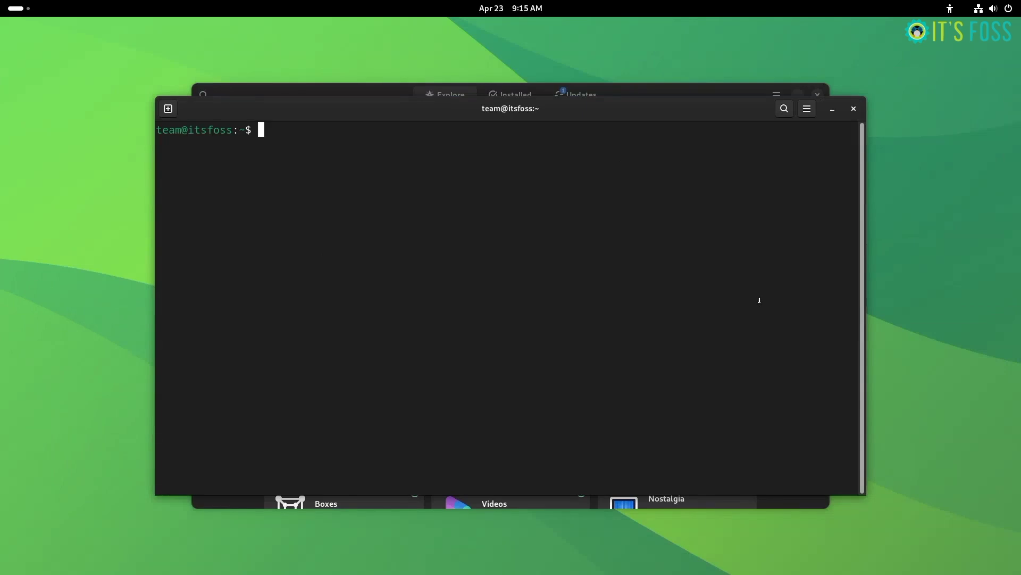
# Switch to Files with Alt+Tab, minimize Files and the terminal, then cycle through apps.
pyautogui.hotkey('alt', 'Tab')
pyautogui.hotkey('alt', 'Tab')
pyautogui.hotkey('alt', 'Tab')
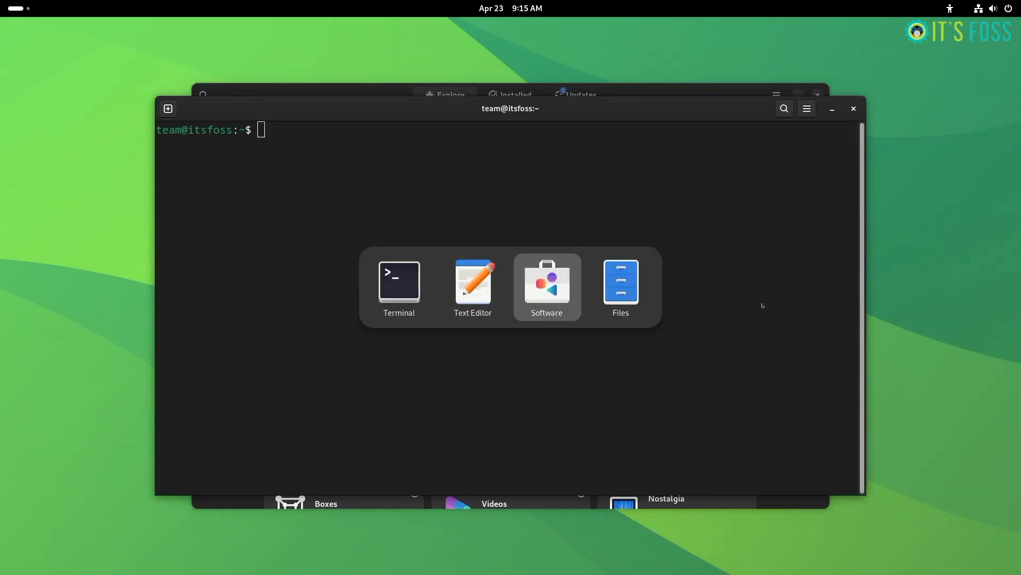
pyautogui.hotkey('alt', 'Tab')
pyautogui.hotkey('alt', 'Tab')
pyautogui.hotkey('alt', 'Tab')
pyautogui.hotkey('alt', 'Tab')
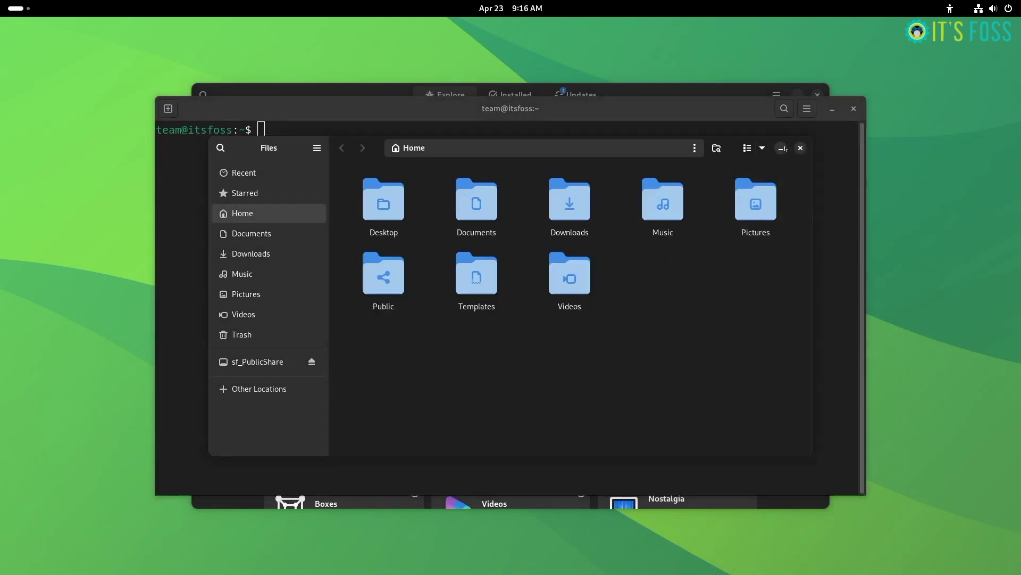
pyautogui.click(783, 148)
pyautogui.click(833, 109)
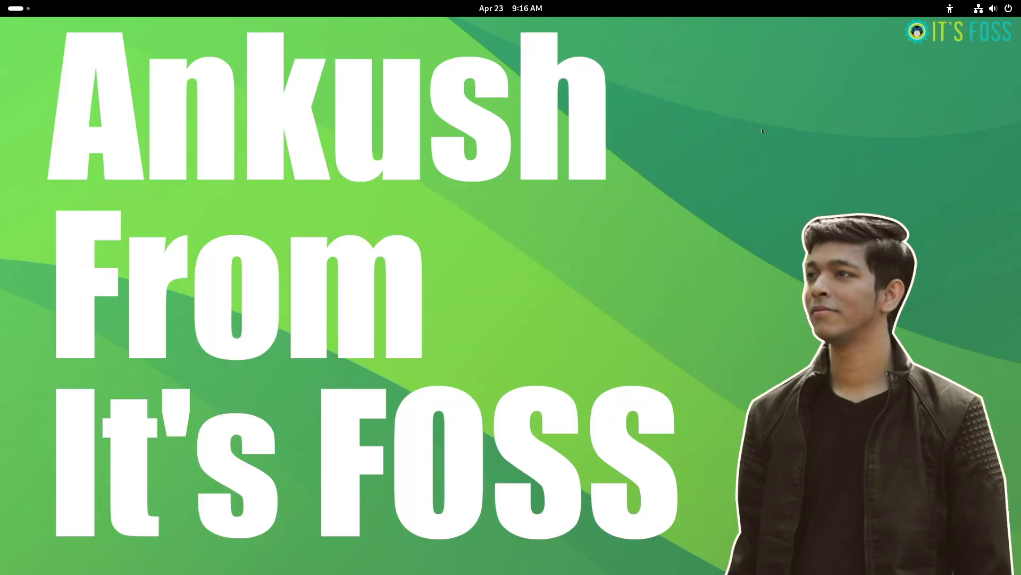
pyautogui.hotkey('alt', 'Tab')
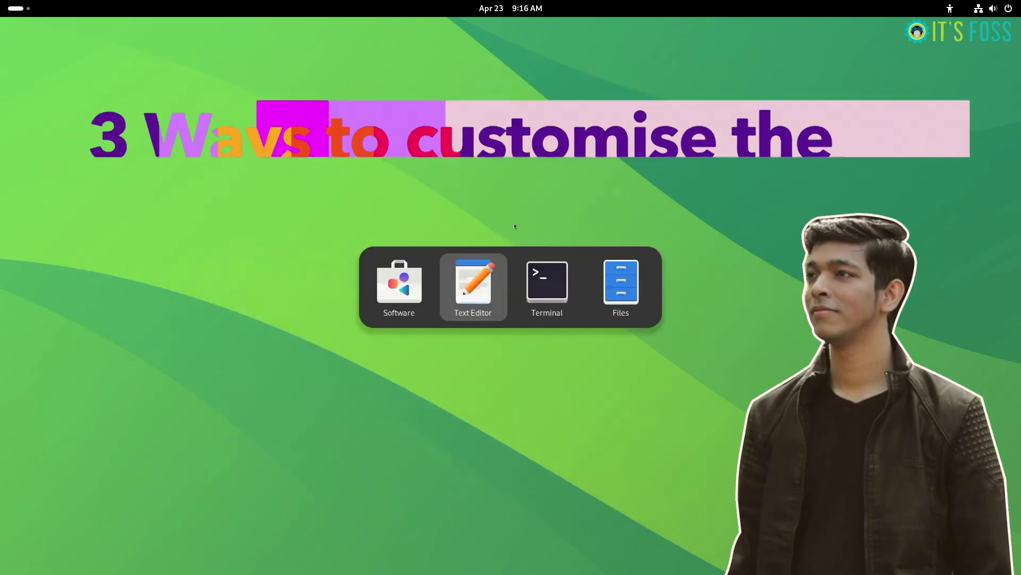
pyautogui.press('Tab')
pyautogui.press('Tab')
pyautogui.press('Tab')
pyautogui.press('Tab')
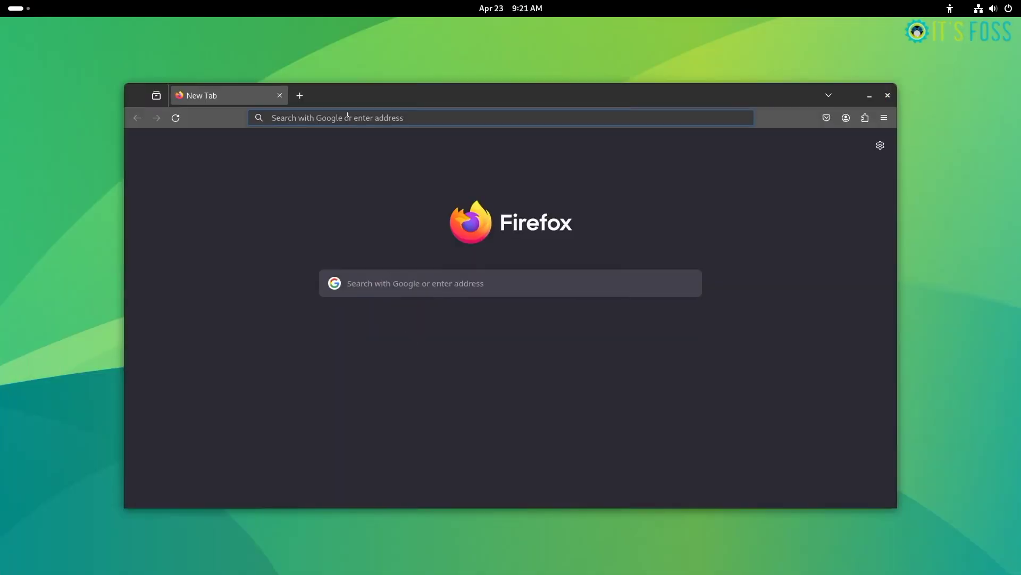
# Google 'flathub', go to flathub.org and search for 'extension manager'.
pyautogui.write('flathub')
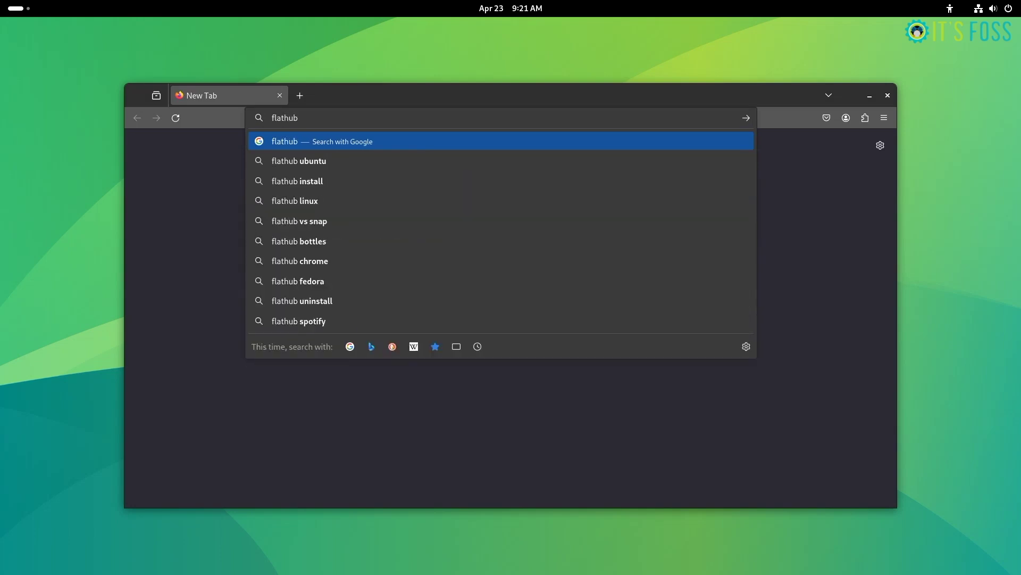
pyautogui.press('Return')
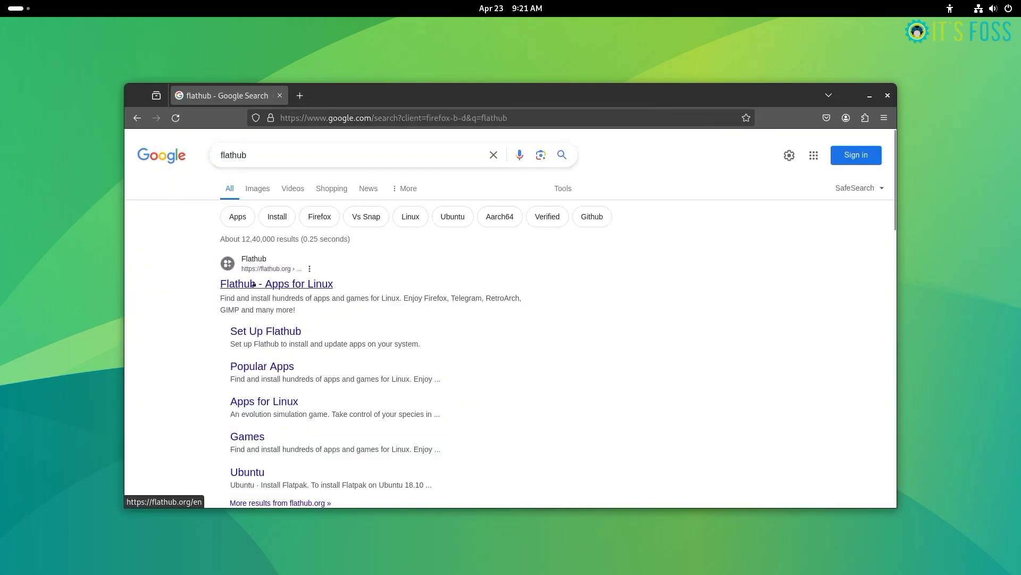
pyautogui.click(253, 284)
pyautogui.write('ex')
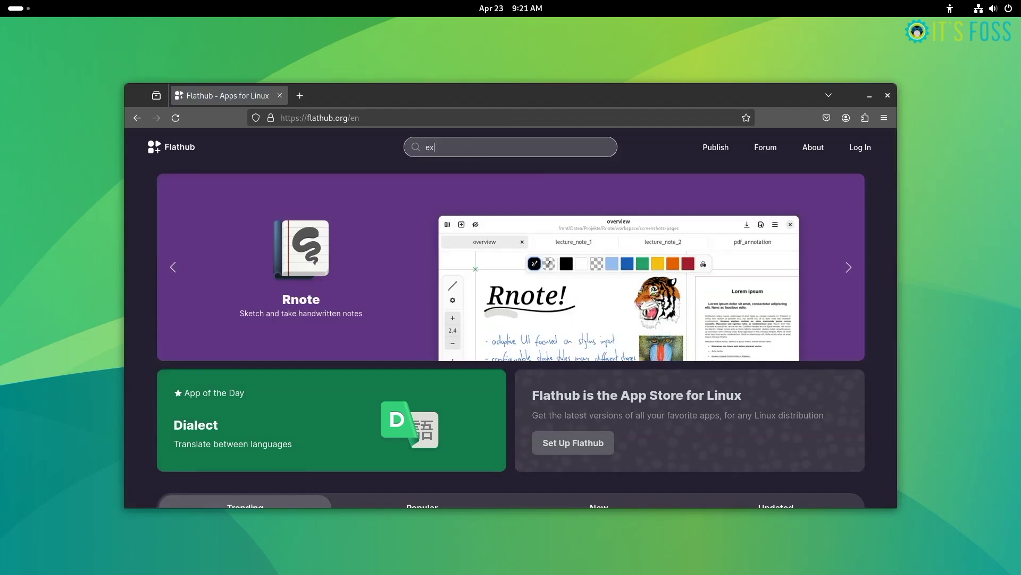
pyautogui.write('tension manager')
pyautogui.press('Return')
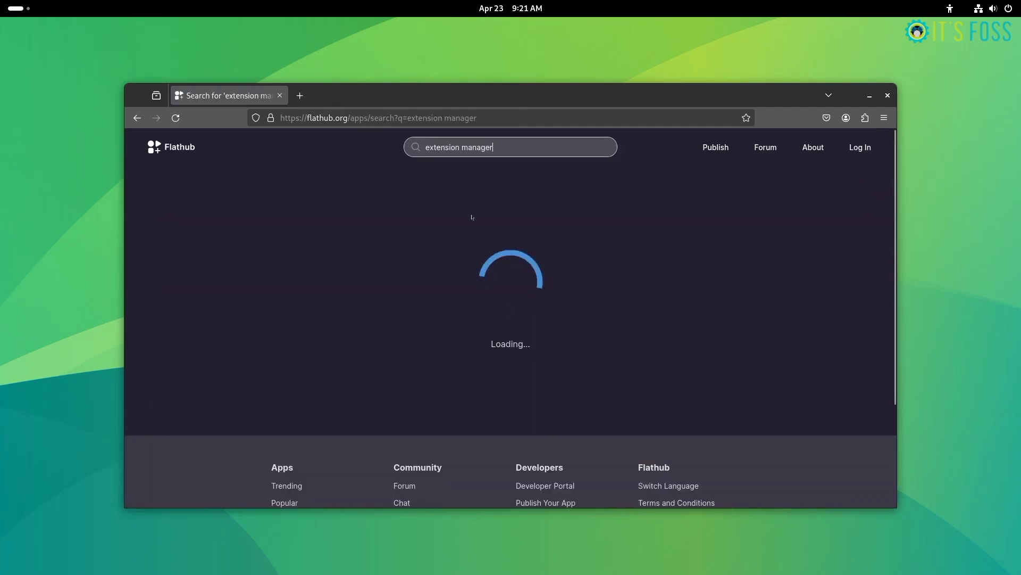
# Run Extension Manager's flatpak install command from its Flathub page in the terminal.
pyautogui.click(435, 242)
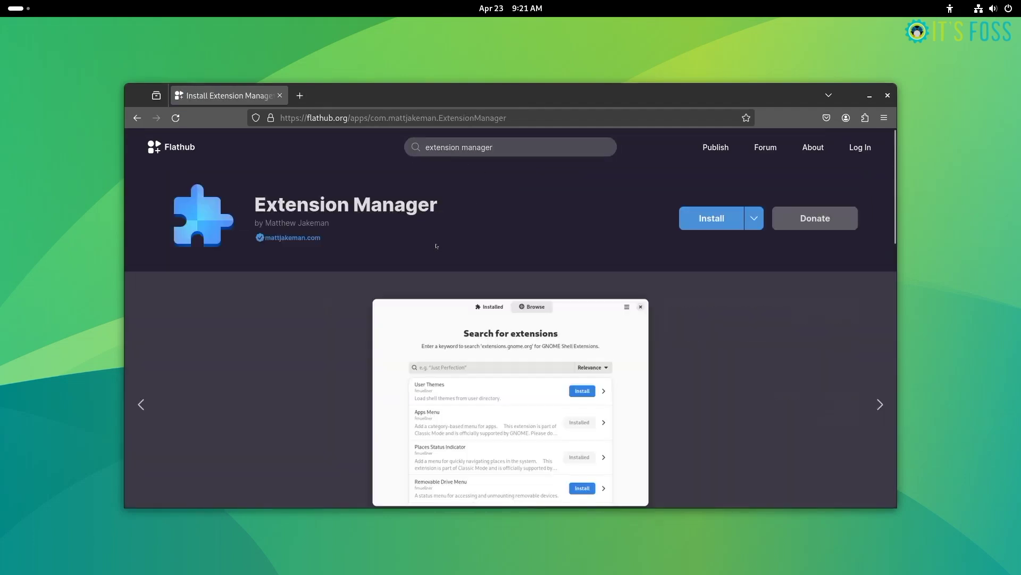
pyautogui.click(745, 215)
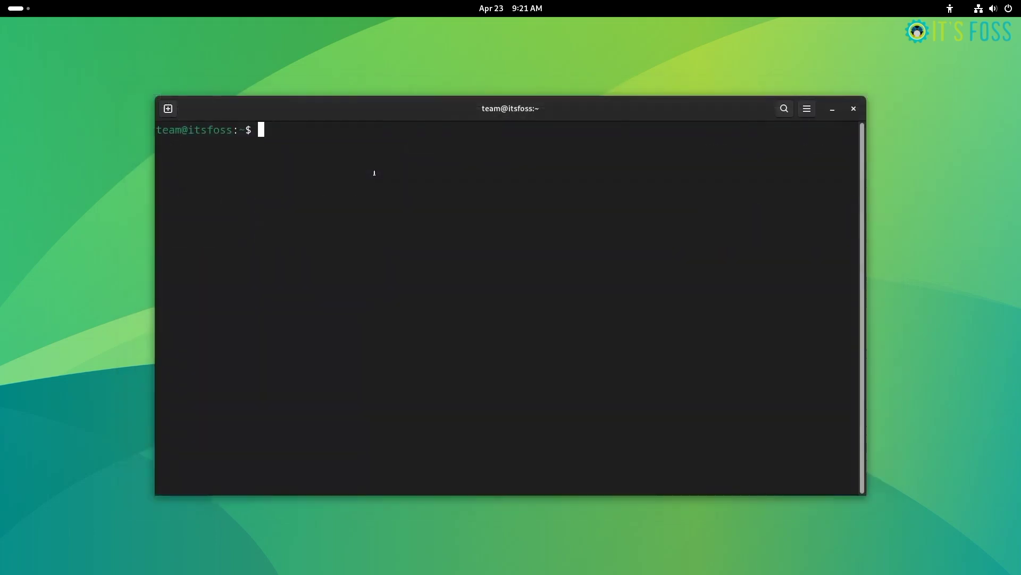
pyautogui.write('flatpak install flathub com.mattjakeman.ExtensionManager')
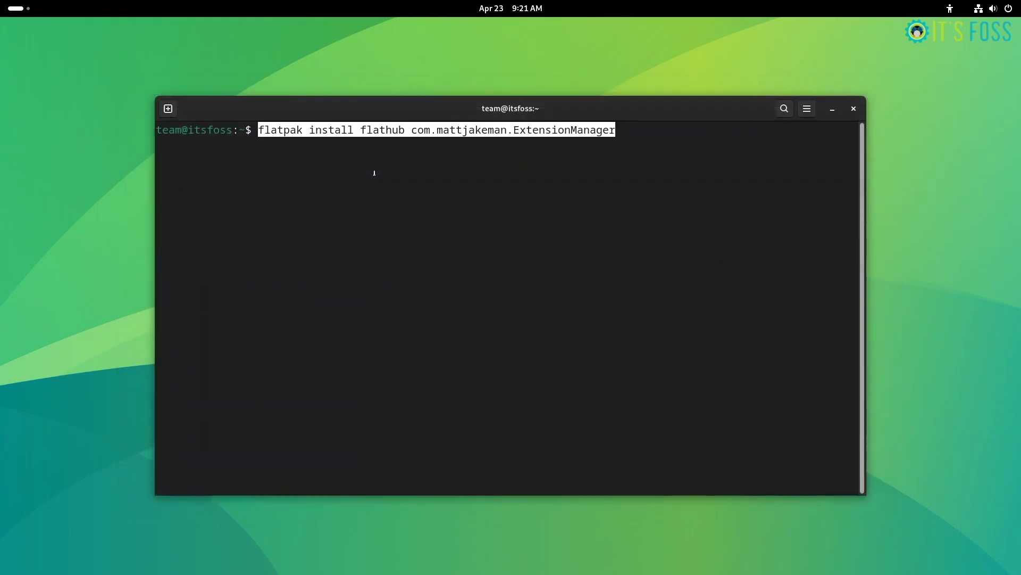
pyautogui.press('Return')
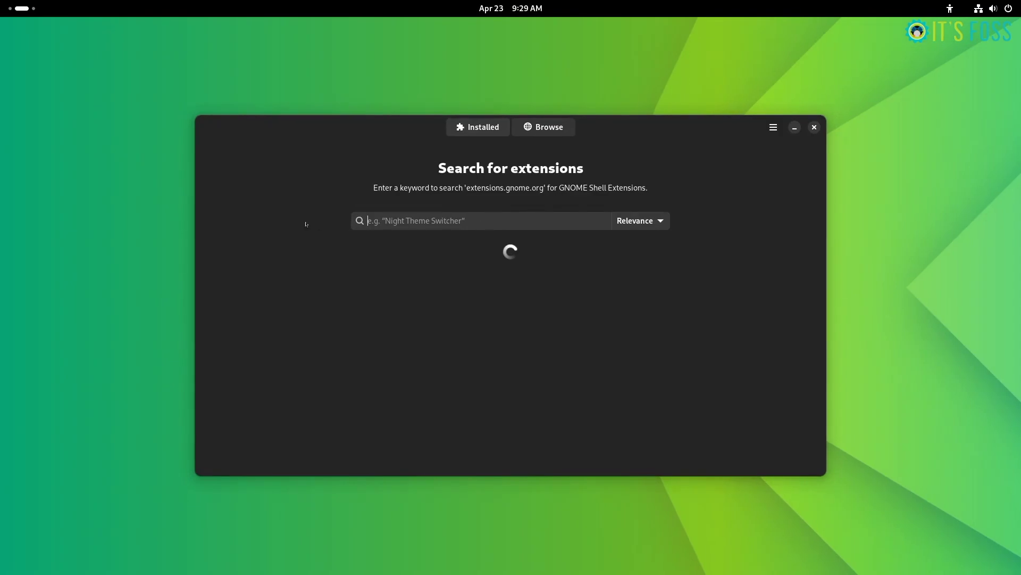
# Search 'coverflow', install Coverflow Alt-Tab with confirmation, and close Extension Manager.
pyautogui.write('coverflow')
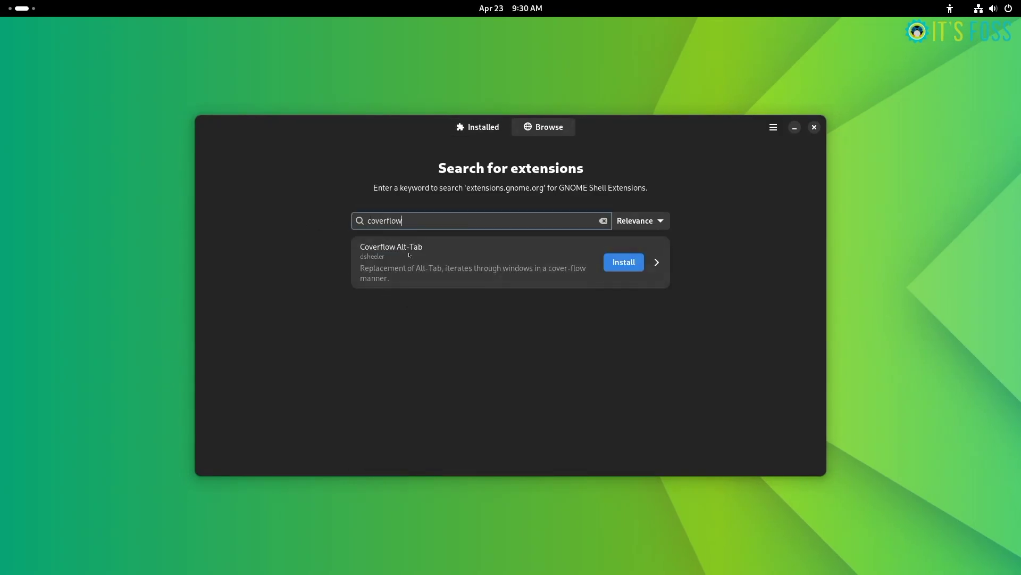
pyautogui.click(533, 280)
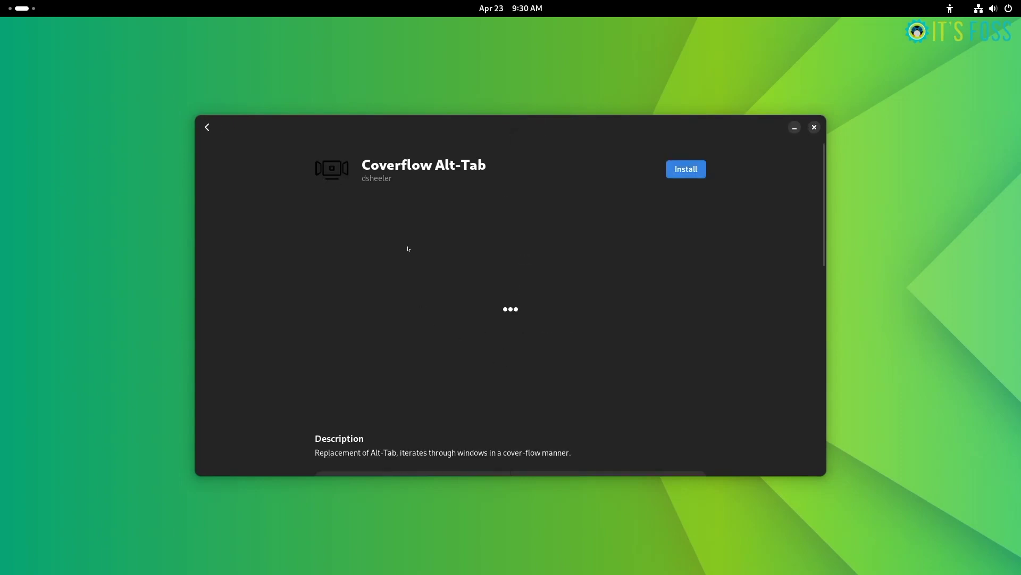
pyautogui.scroll(-10, 456, 308)
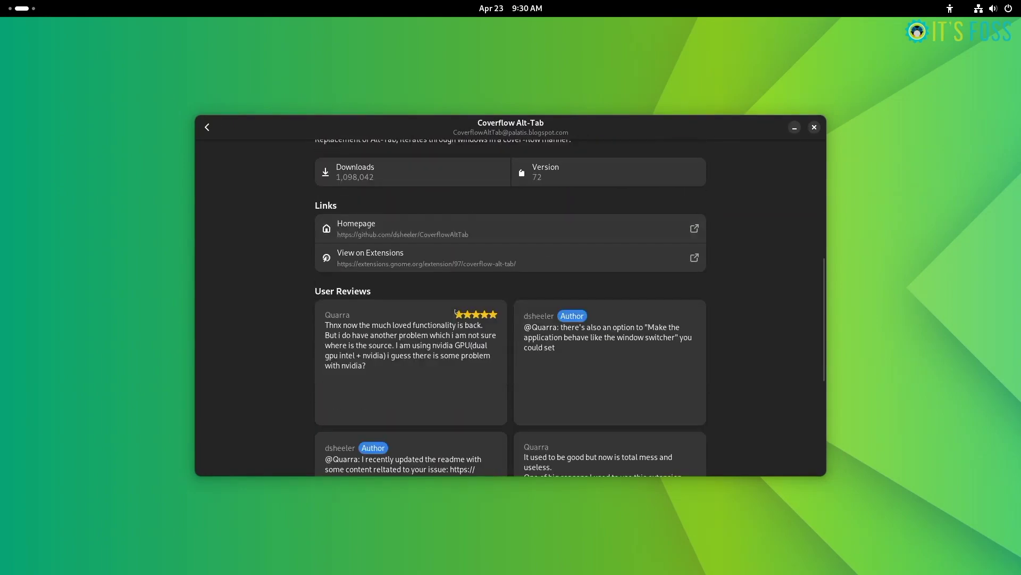
pyautogui.scroll(4, 456, 311)
pyautogui.scroll(4, 456, 311)
pyautogui.click(676, 176)
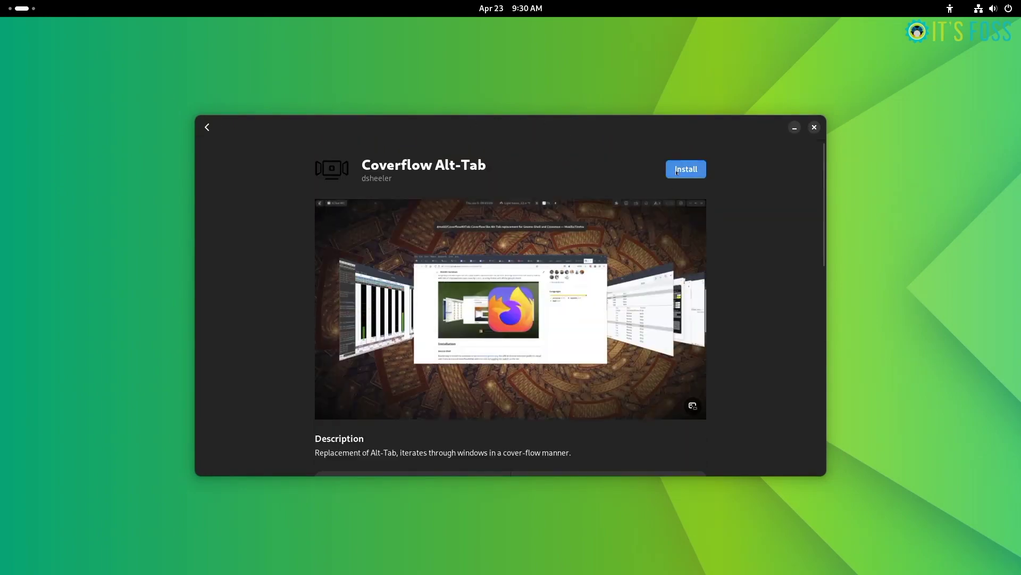
pyautogui.click(577, 326)
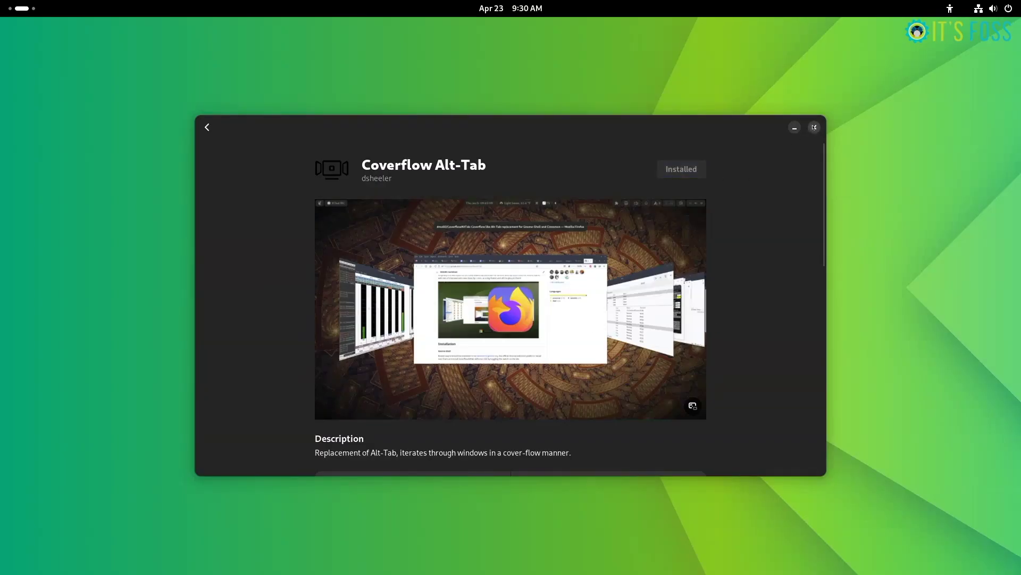
pyautogui.click(814, 127)
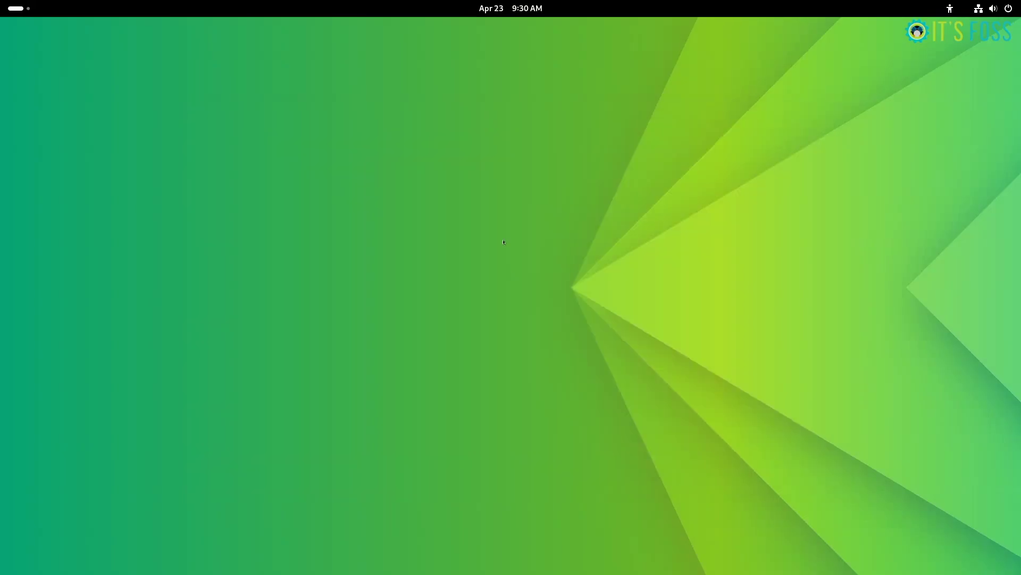
# Cycle forward and back through Files, Terminal and Text Editor in the coverflow switcher.
pyautogui.hotkey('alt', 'Tab')
pyautogui.hotkey('alt', 'Tab')
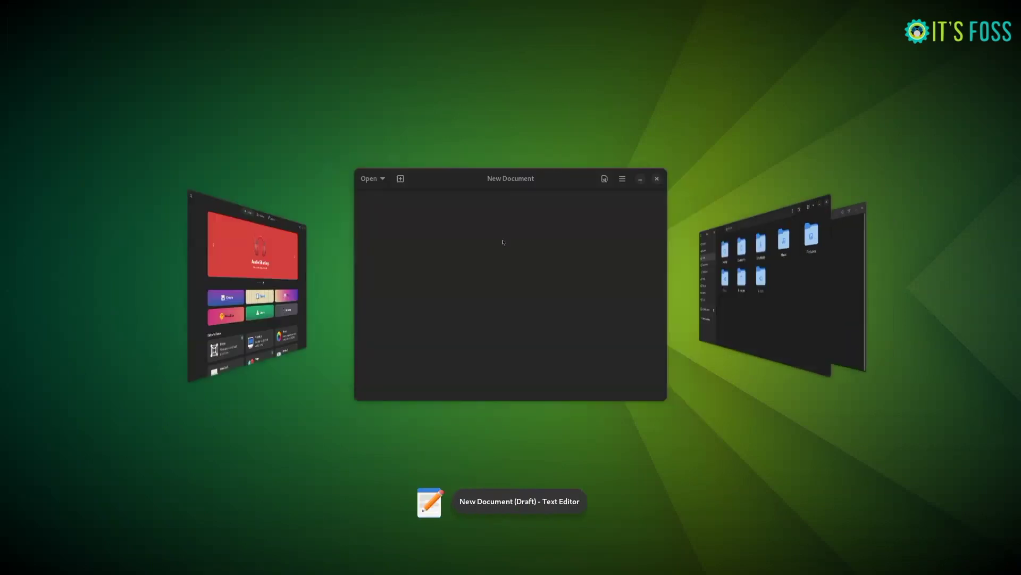
pyautogui.hotkey('alt', 'Tab')
pyautogui.hotkey('alt', 'Tab')
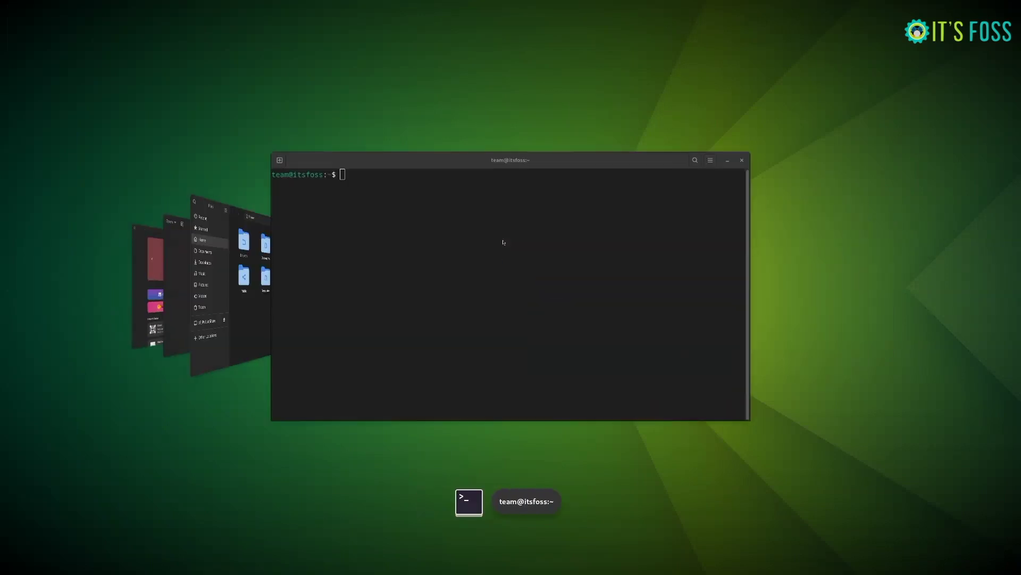
pyautogui.hotkey('alt', 'Tab')
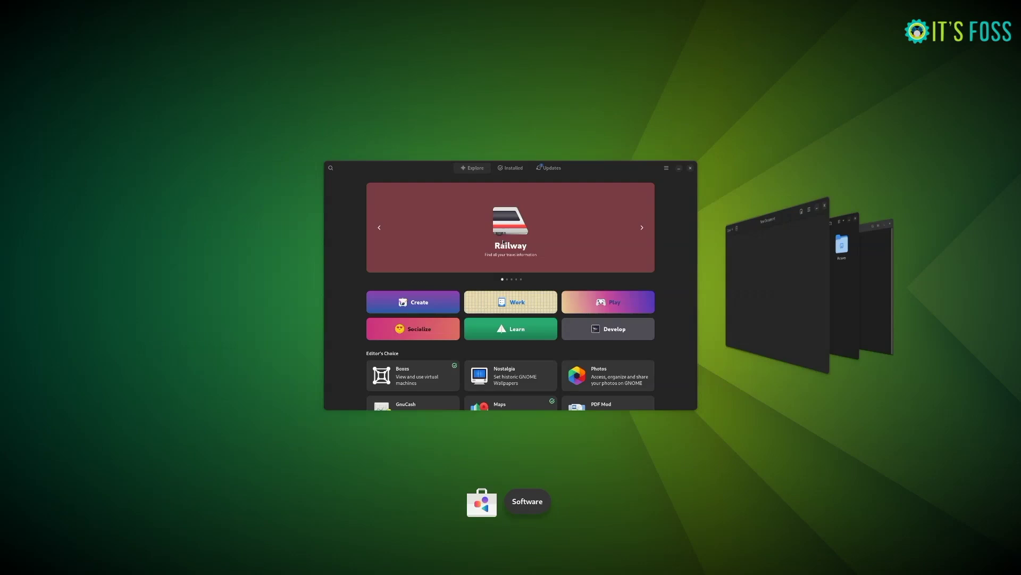
pyautogui.hotkey('alt', 'shift', 'Tab')
pyautogui.hotkey('alt', 'shift', 'Tab')
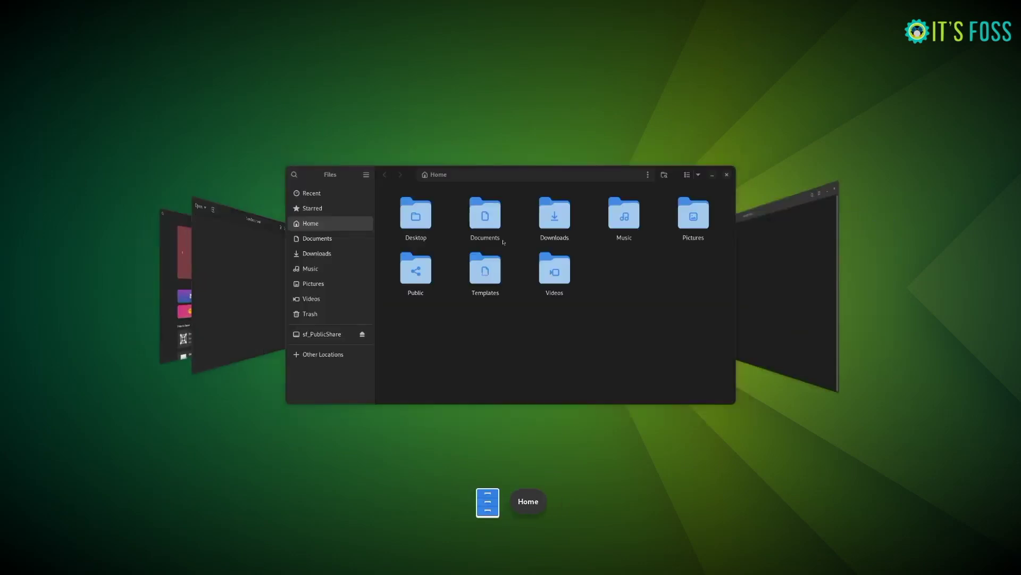
pyautogui.hotkey('alt', 'shift', 'Tab')
pyautogui.hotkey('alt', 'Tab')
pyautogui.hotkey('alt', 'Tab')
pyautogui.hotkey('alt', 'Tab')
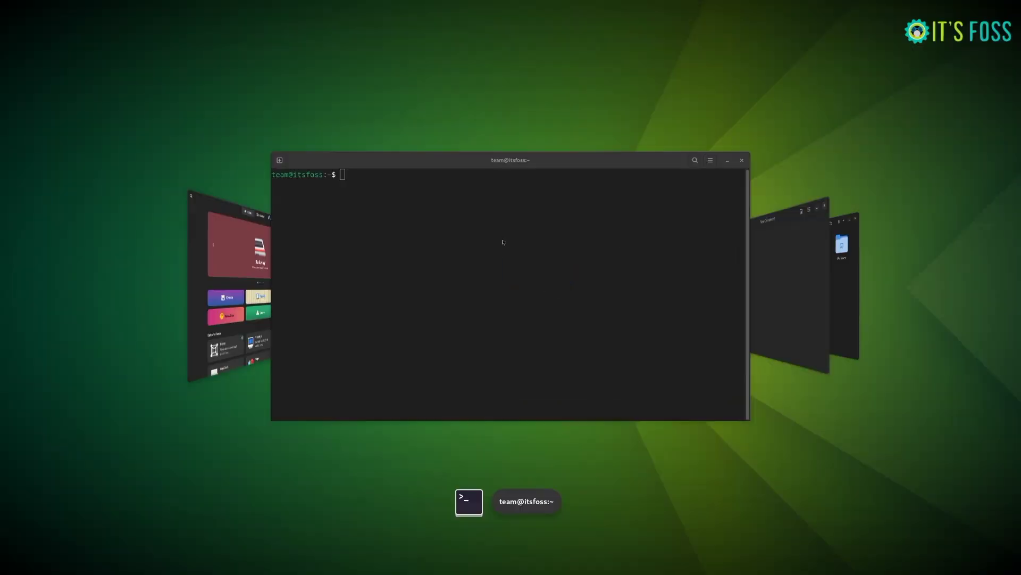
pyautogui.hotkey('alt', 'Tab')
pyautogui.hotkey('alt', 'Tab')
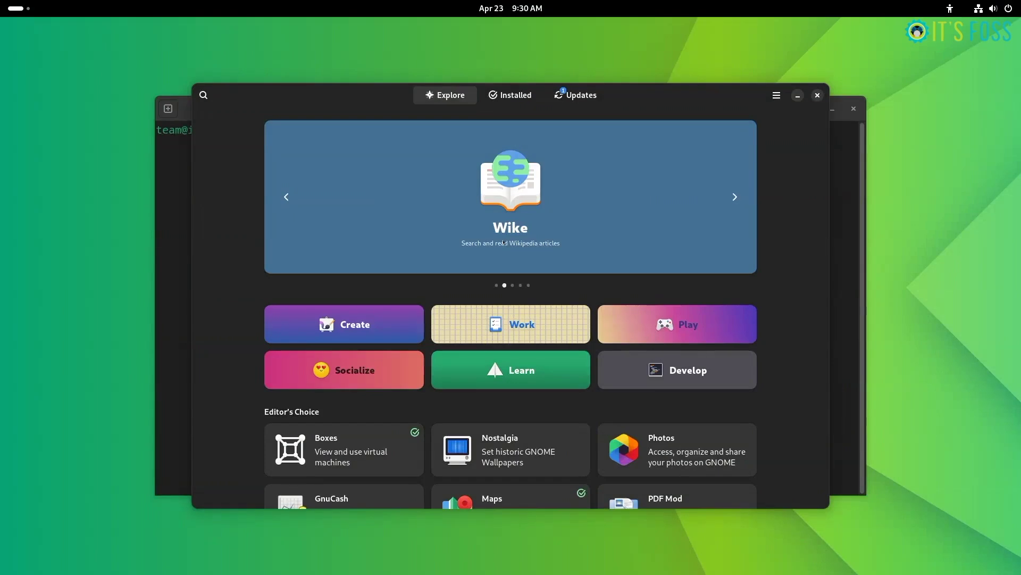
# Minimize Software and Terminal, then launch Extension Manager by searching 'exten'.
pyautogui.click(797, 96)
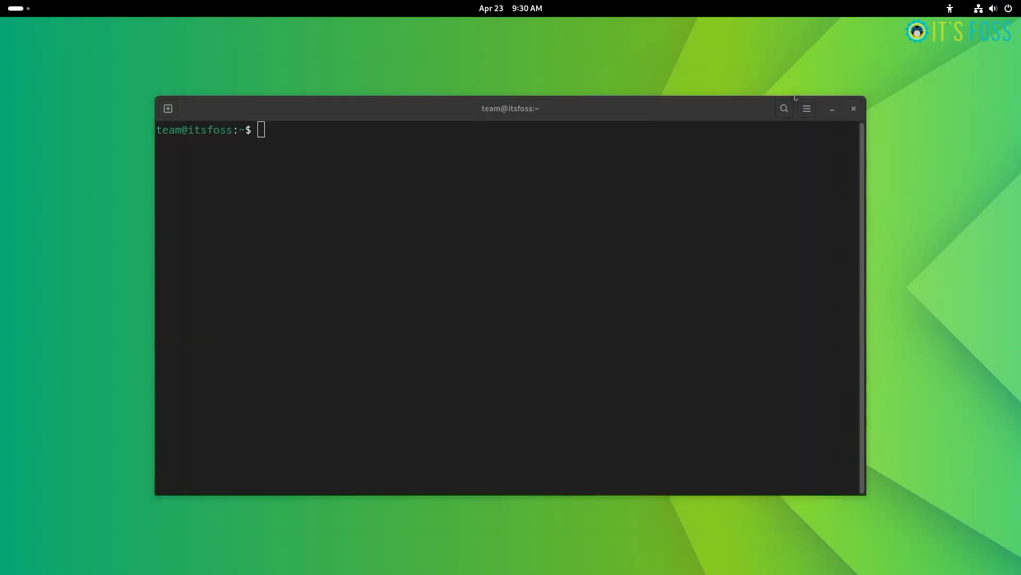
pyautogui.click(832, 108)
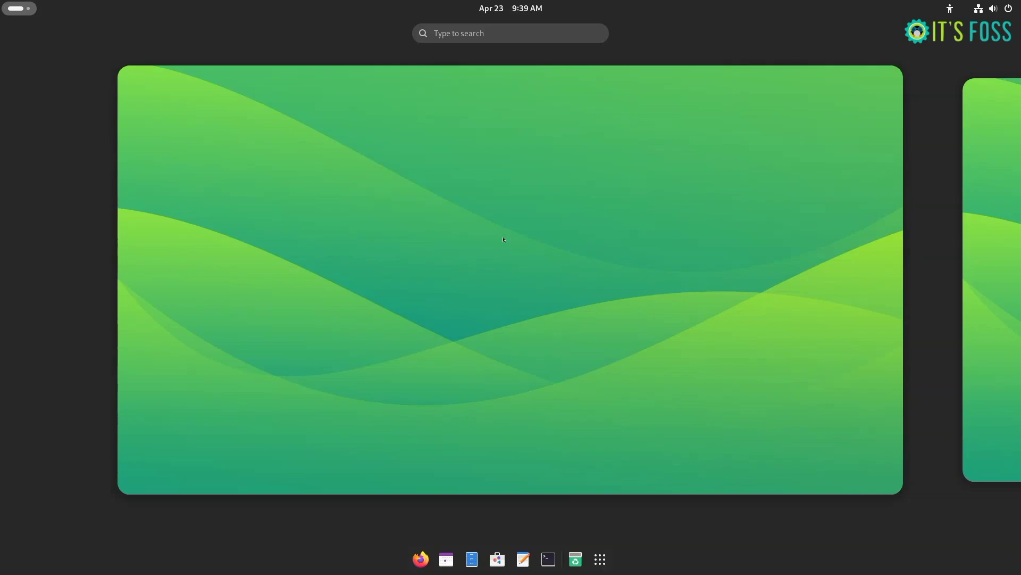
pyautogui.write('exten')
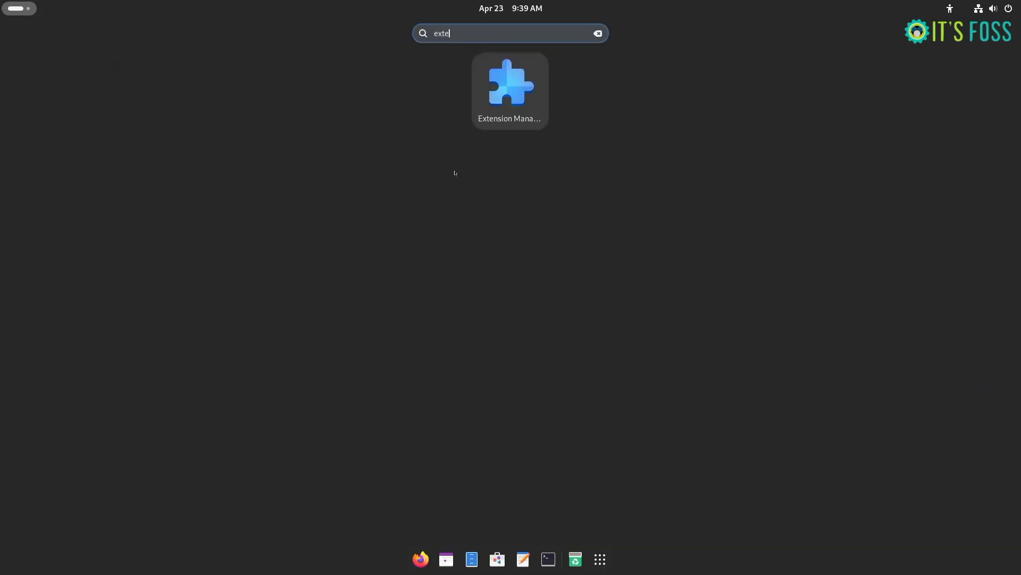
pyautogui.press('Return')
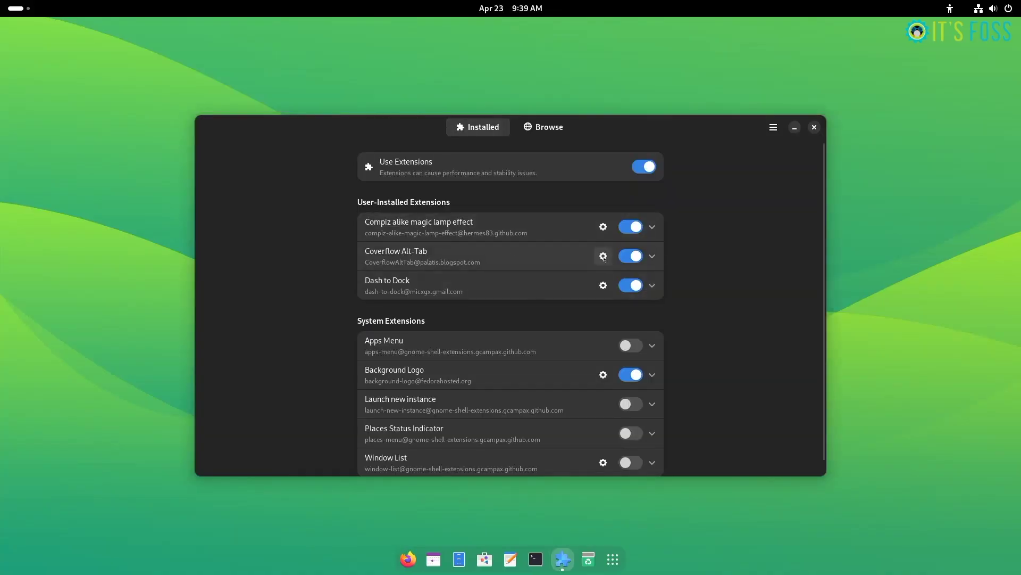
# Open Coverflow Alt-Tab's settings and browse its workspace switching options without changes.
pyautogui.click(653, 256)
pyautogui.click(603, 256)
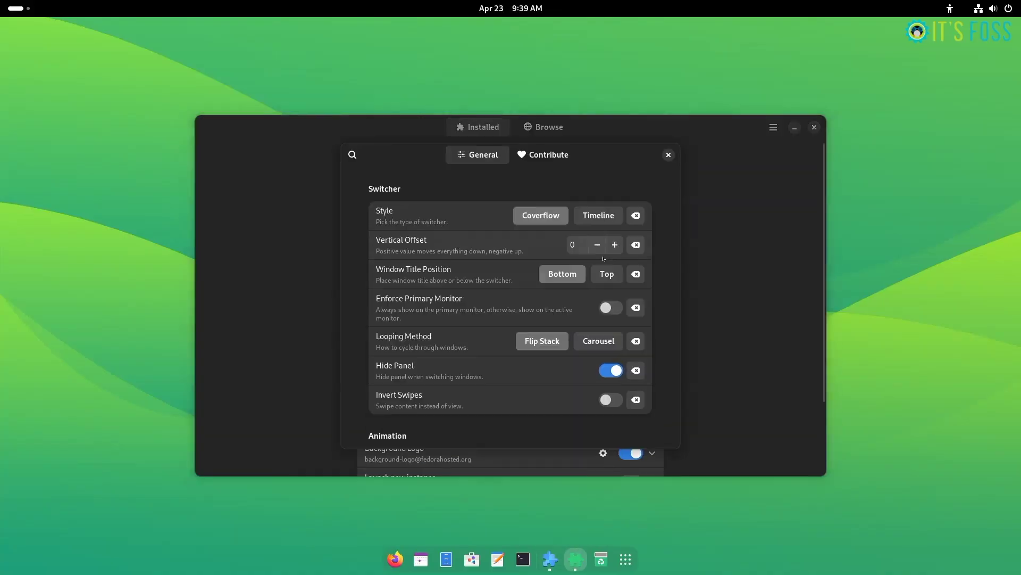
pyautogui.scroll(-5, 474, 265)
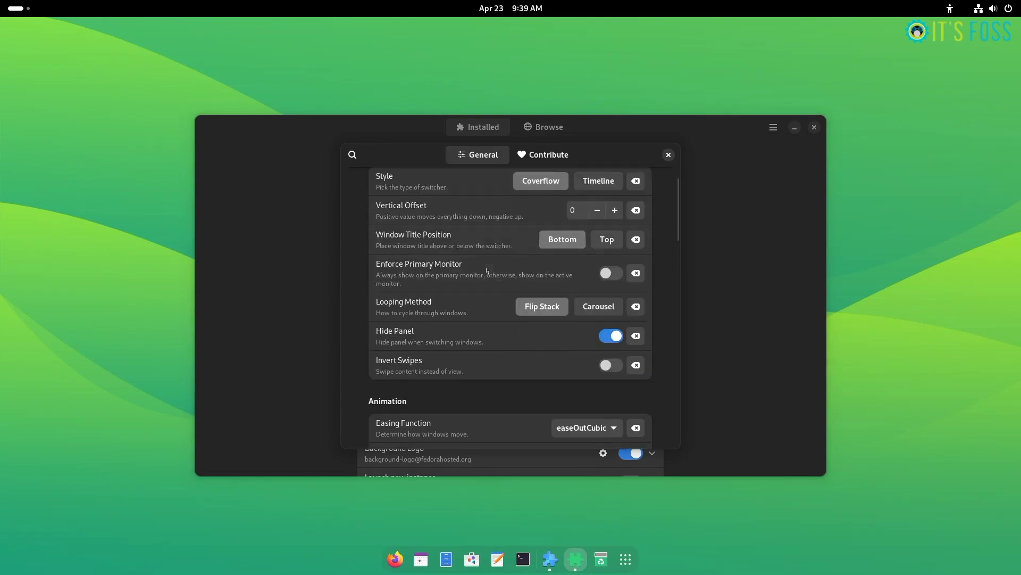
pyautogui.scroll(-15, 474, 265)
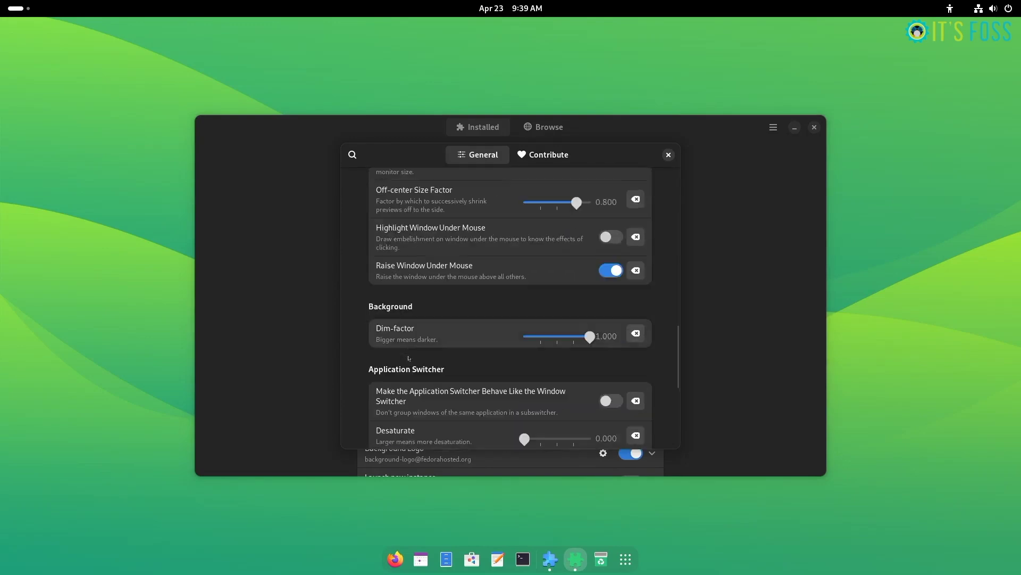
pyautogui.scroll(-2, 409, 358)
pyautogui.scroll(15, 355, 334)
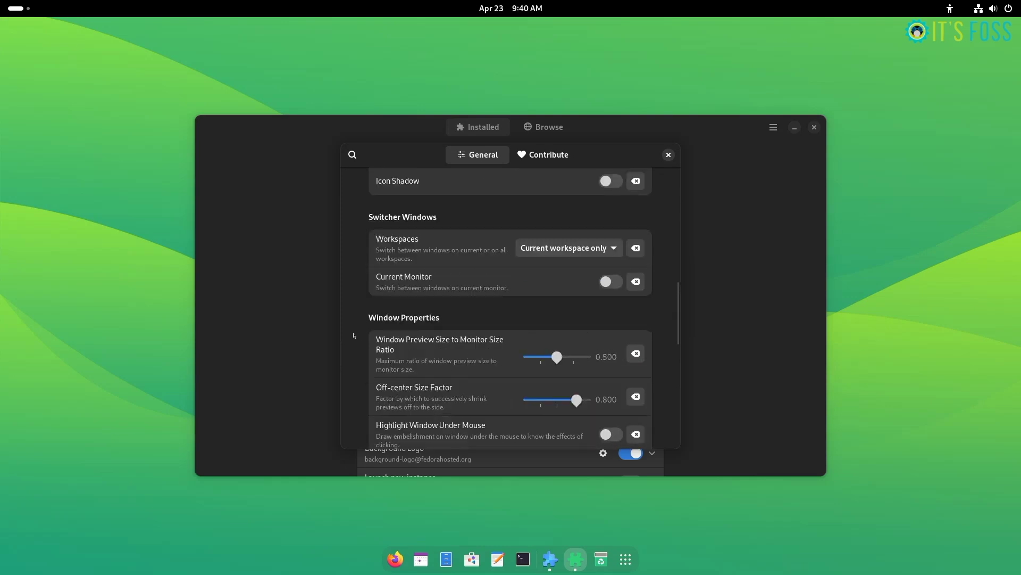
pyautogui.click(569, 351)
pyautogui.press('Escape')
pyautogui.scroll(6, 361, 285)
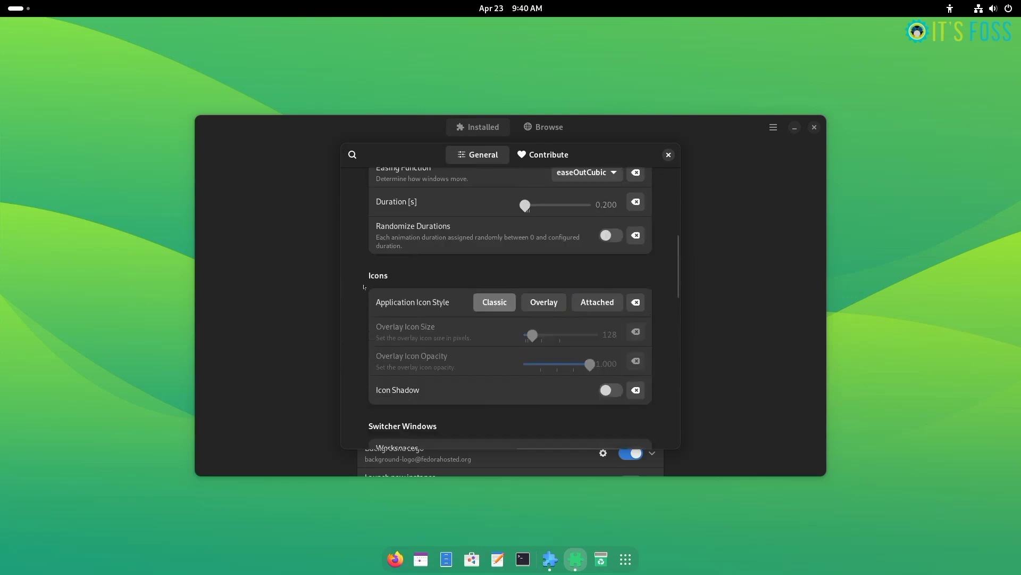
# Check the easing function list, keep easeOutCubic, and close the settings.
pyautogui.click(585, 243)
pyautogui.scroll(-5, 590, 426)
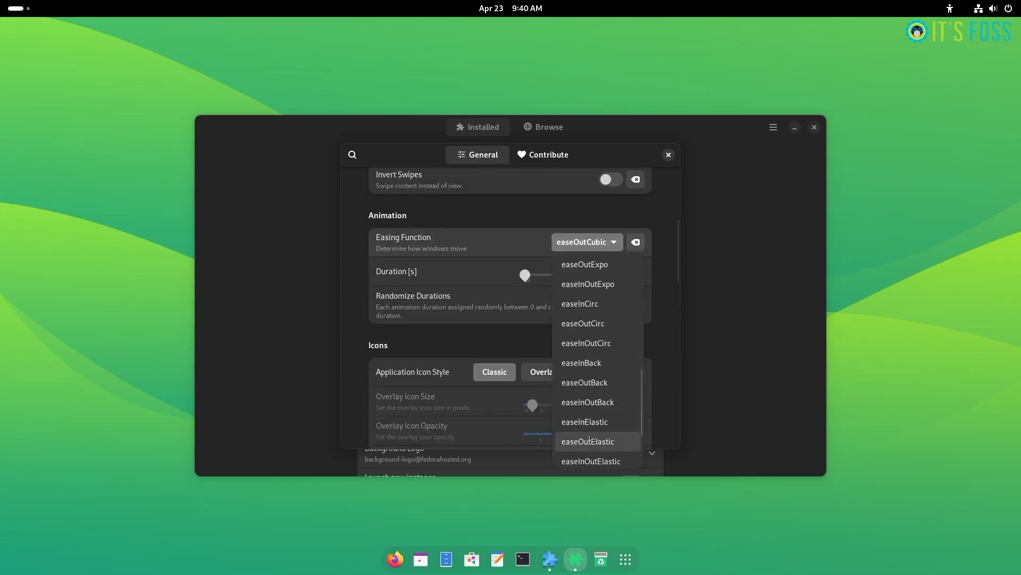
pyautogui.scroll(3, 590, 425)
pyautogui.press('Escape')
pyautogui.scroll(8, 354, 257)
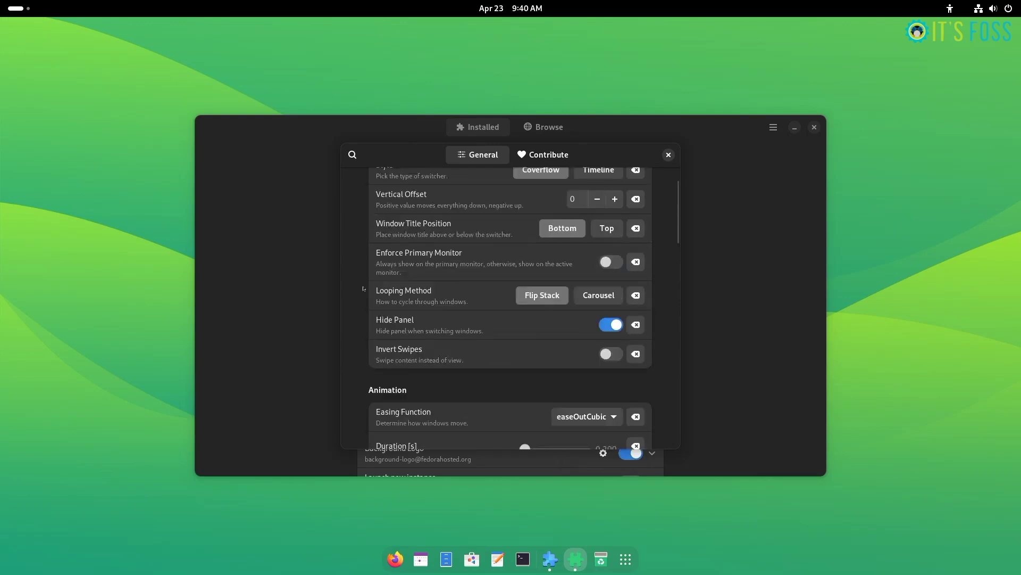
pyautogui.scroll(1, 354, 257)
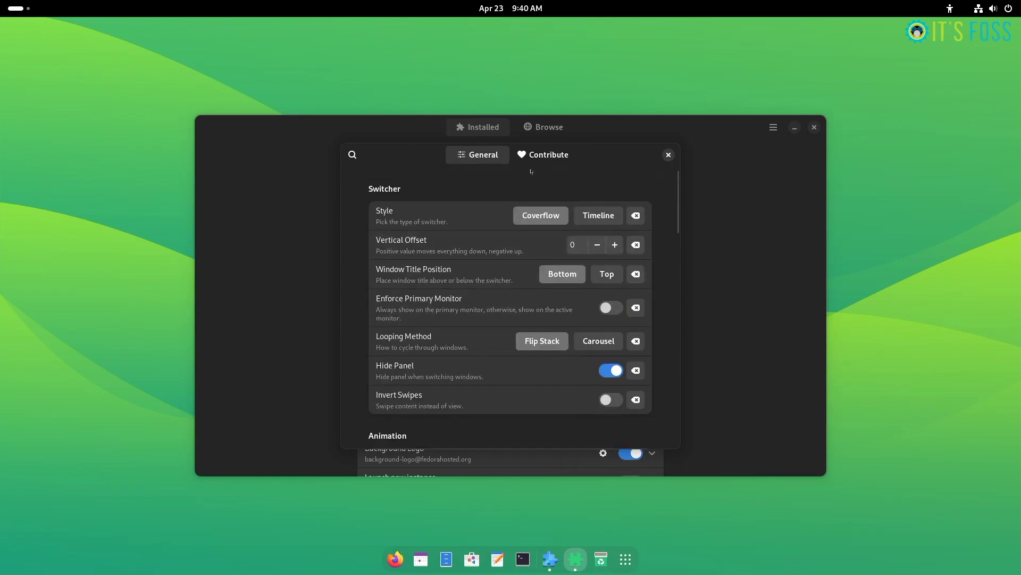
pyautogui.click(668, 154)
# Search Browse for 'compiz al' and install Compiz alike magic lamp effect with confirmation.
pyautogui.click(653, 256)
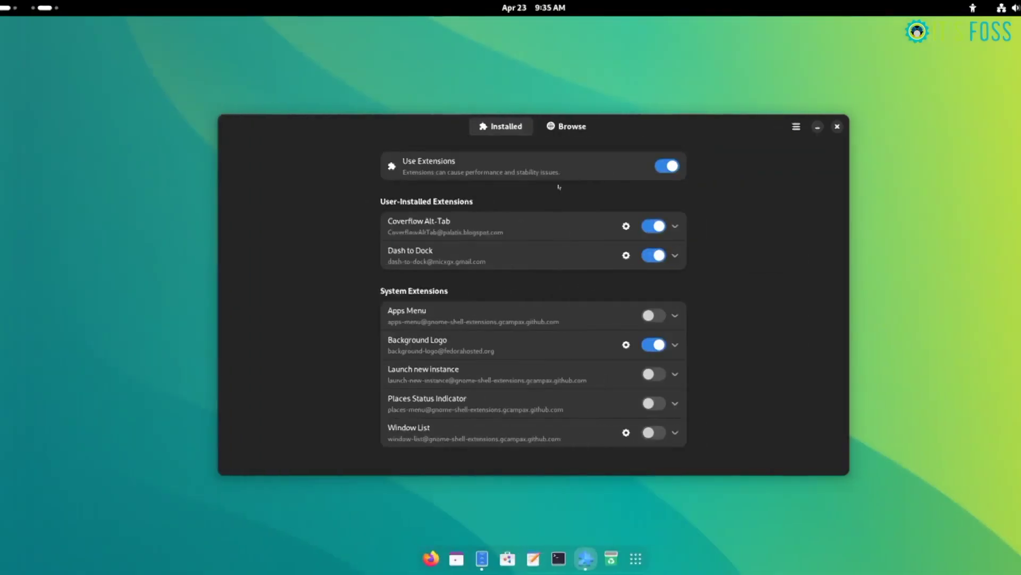
pyautogui.click(538, 132)
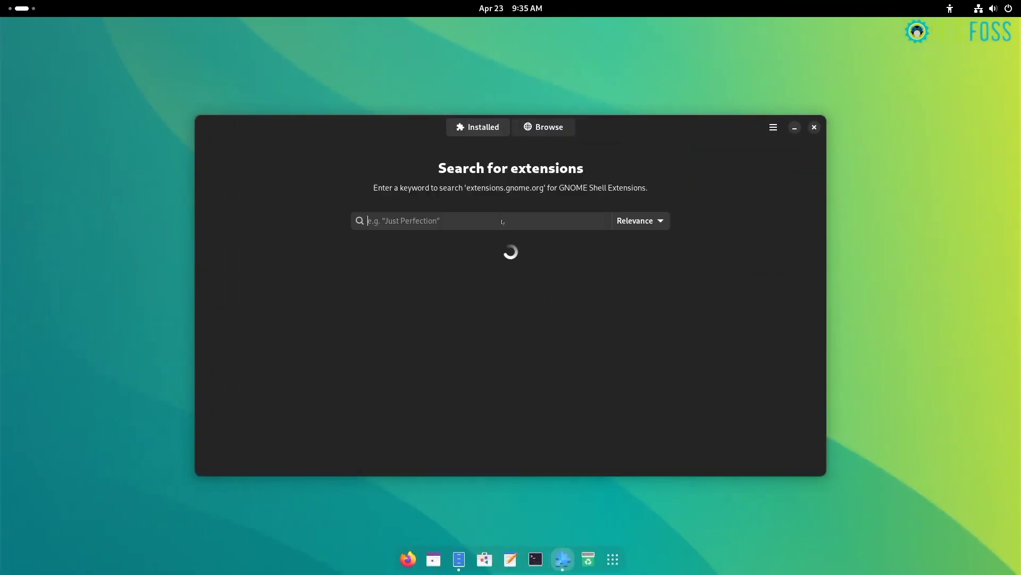
pyautogui.write('co')
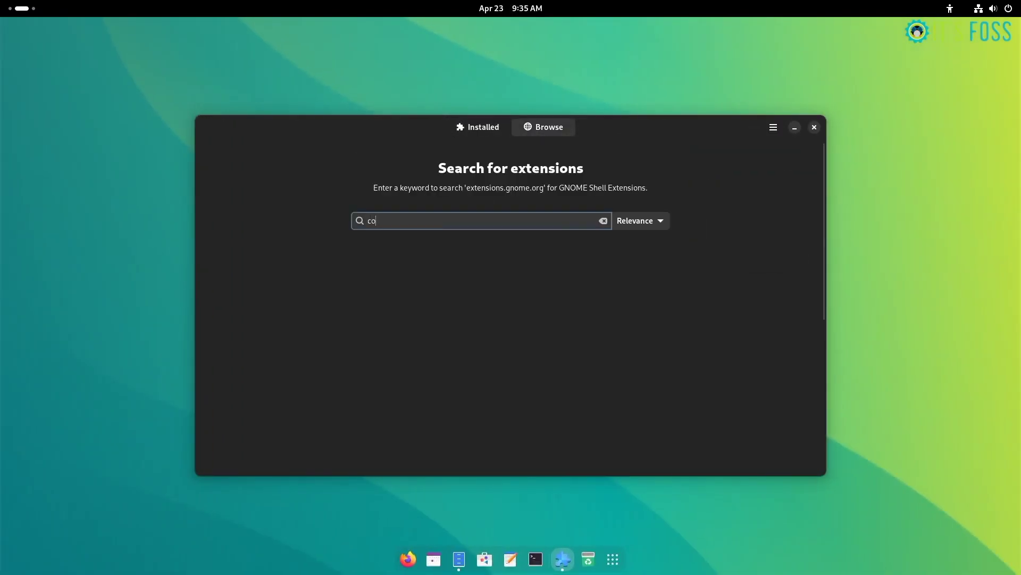
pyautogui.write('mpiz al')
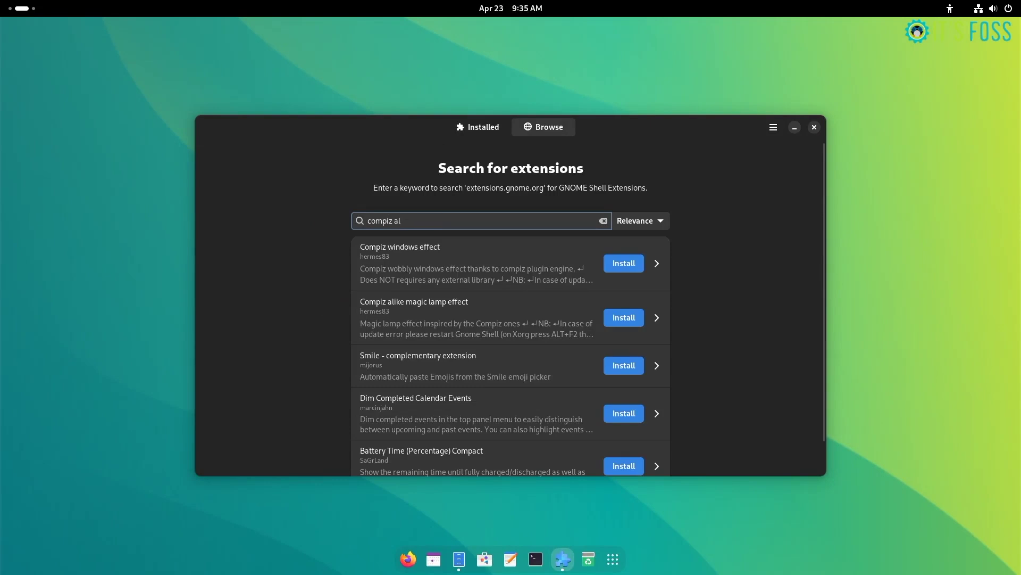
pyautogui.click(410, 318)
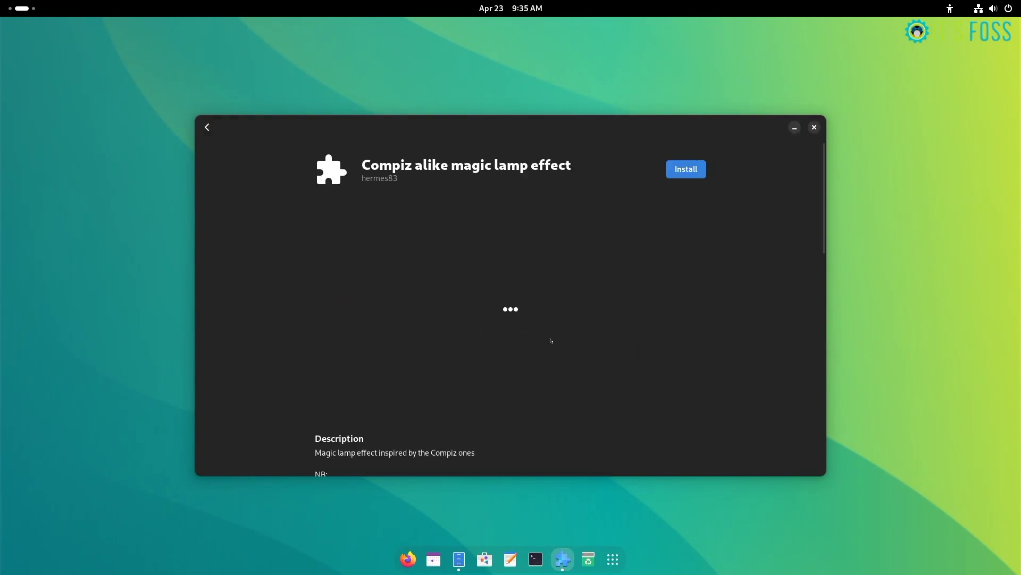
pyautogui.scroll(-10, 520, 365)
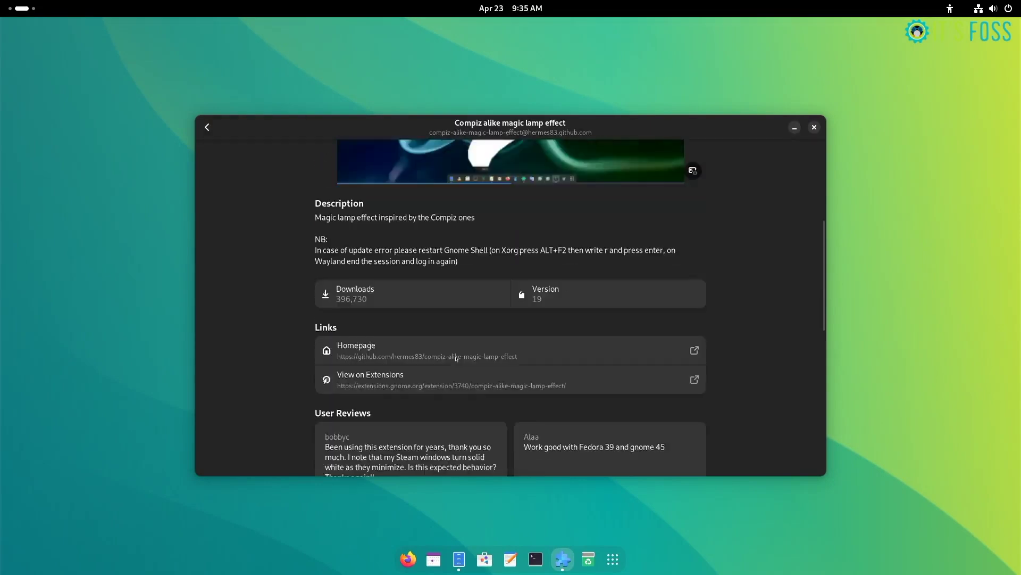
pyautogui.scroll(6, 454, 358)
pyautogui.scroll(3, 452, 353)
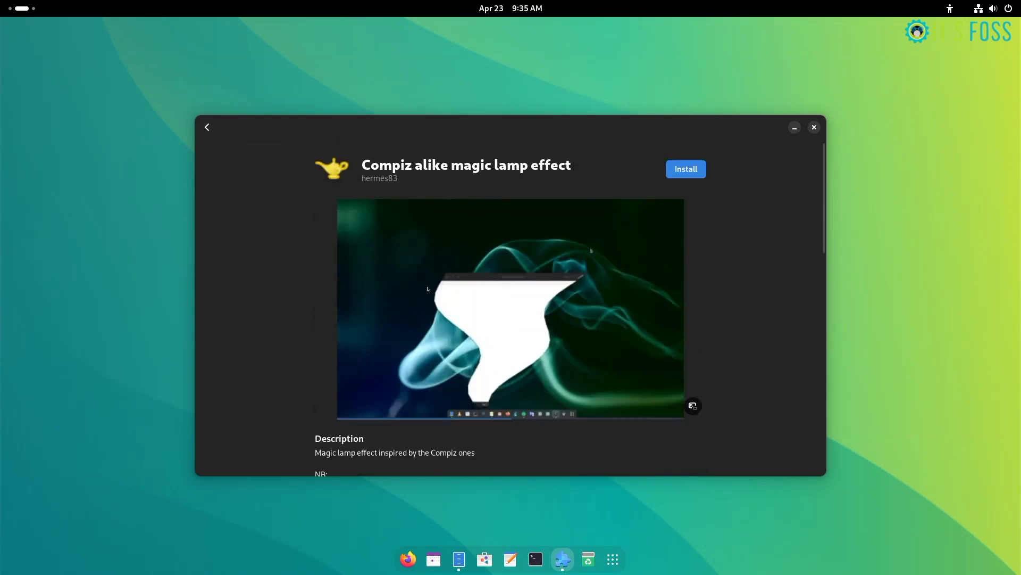
pyautogui.click(679, 171)
pyautogui.click(580, 331)
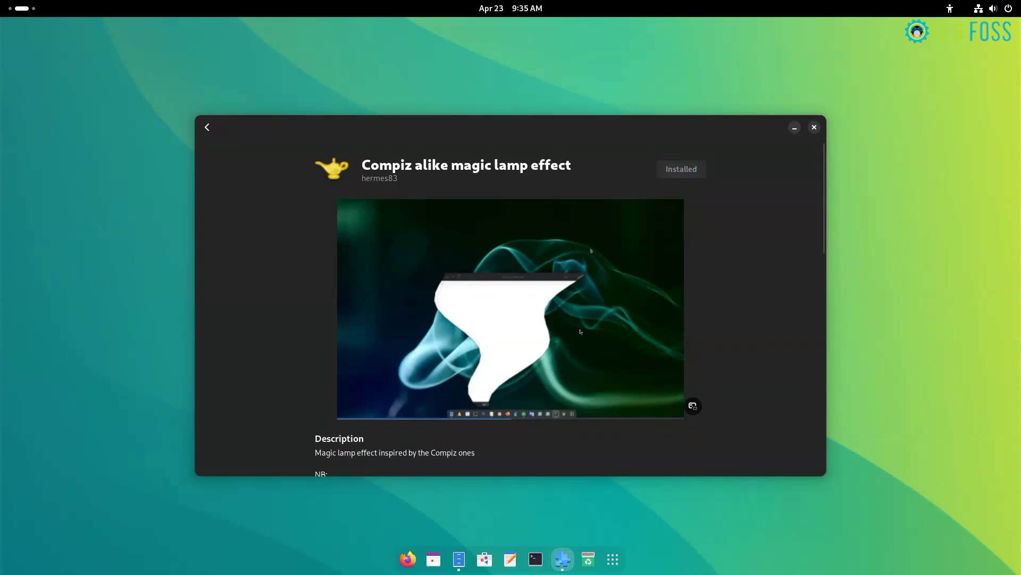
# Close Extension Manager, then minimize and restore Files twice to see the lamp animation.
pyautogui.click(814, 127)
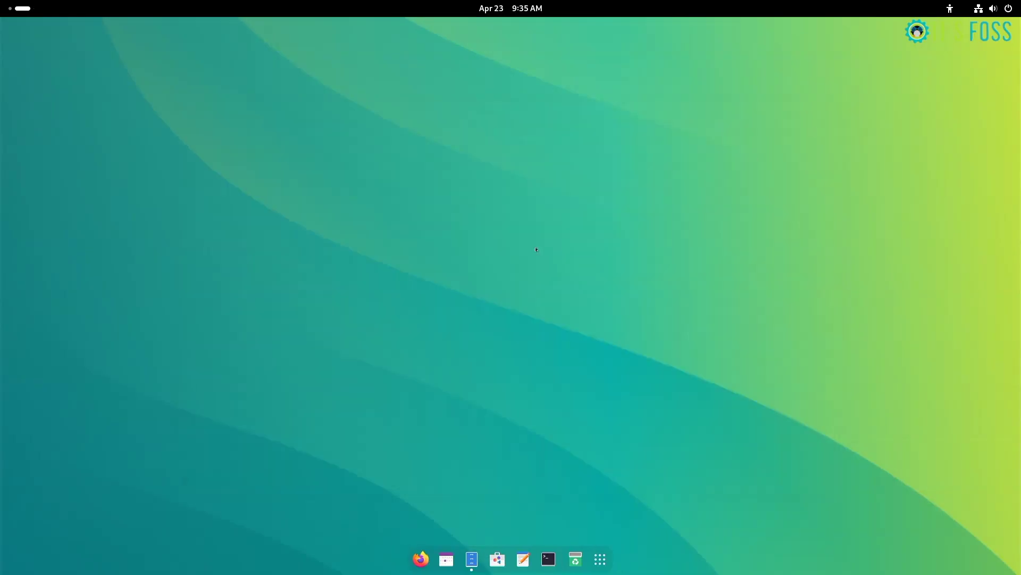
pyautogui.press('super')
pyautogui.click(600, 355)
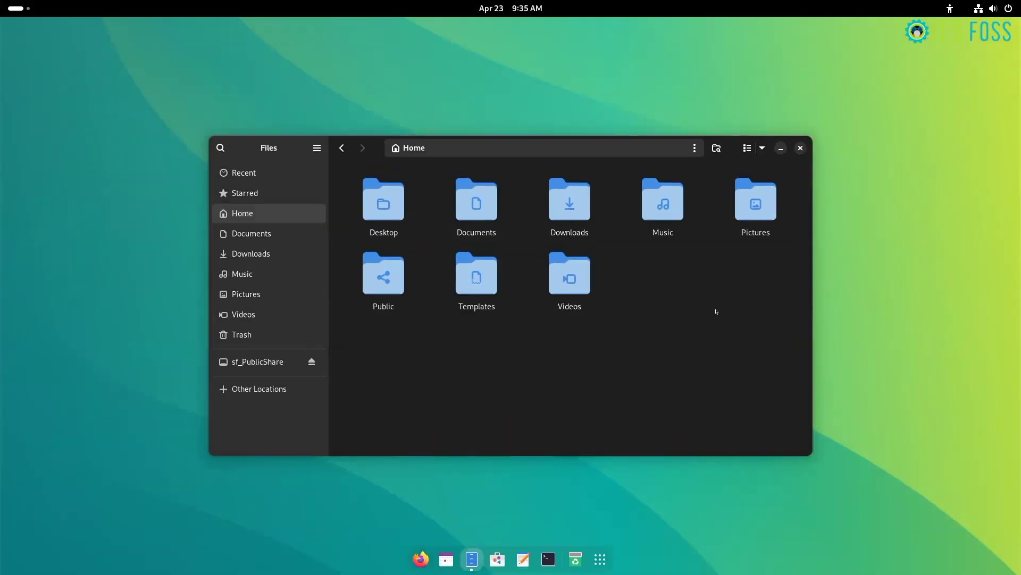
pyautogui.click(781, 148)
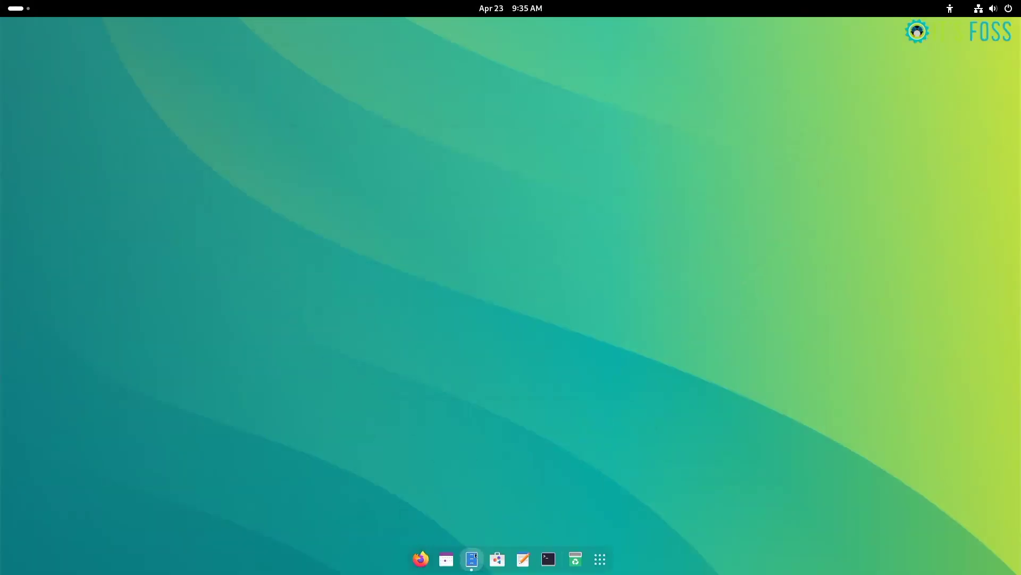
pyautogui.click(472, 558)
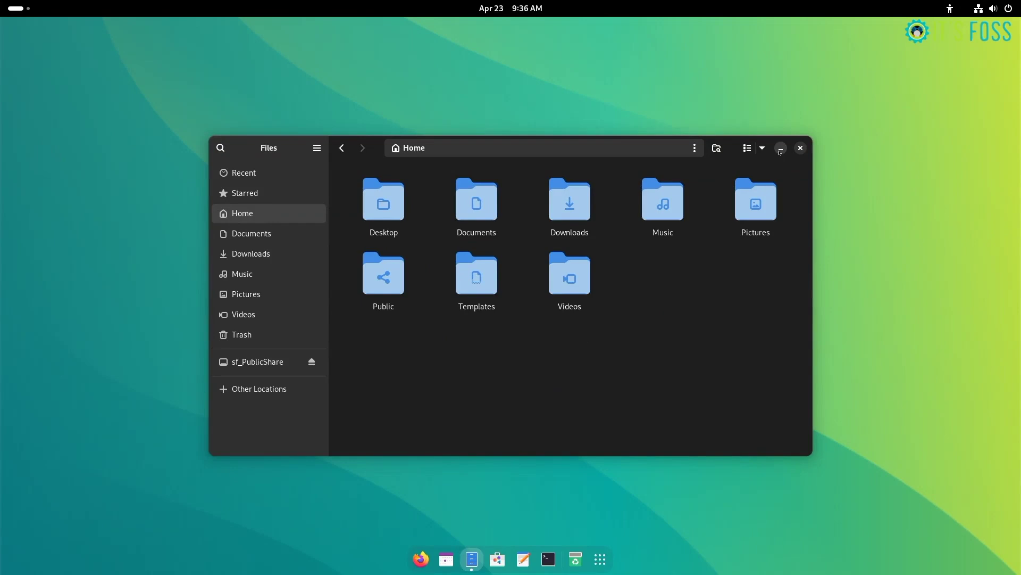
pyautogui.click(780, 149)
pyautogui.click(472, 558)
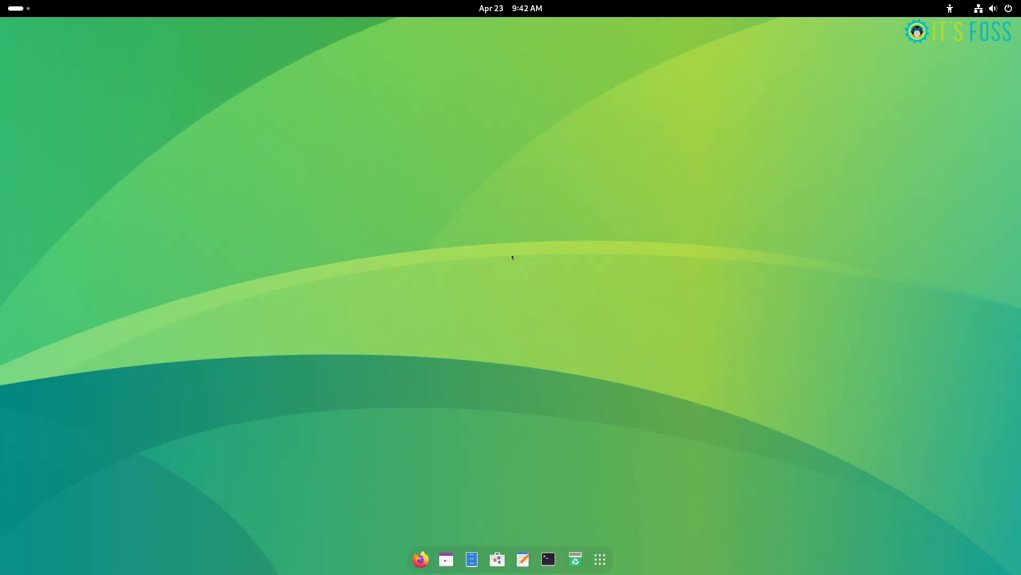
pyautogui.press('super')
# Relaunch Extension Manager via 'exten' and view the magic lamp preferences' Effect options.
pyautogui.write('exten')
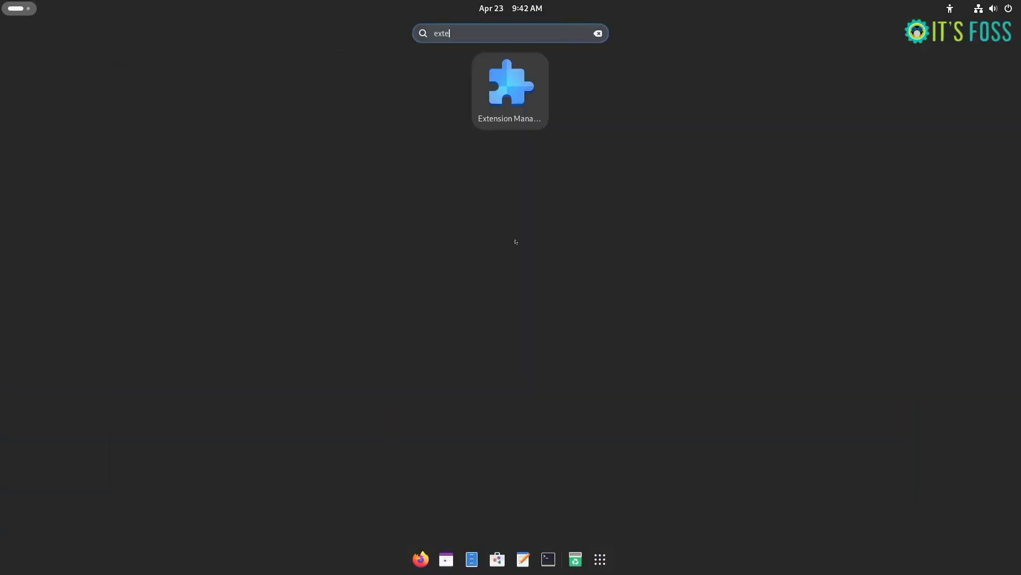
pyautogui.press('Return')
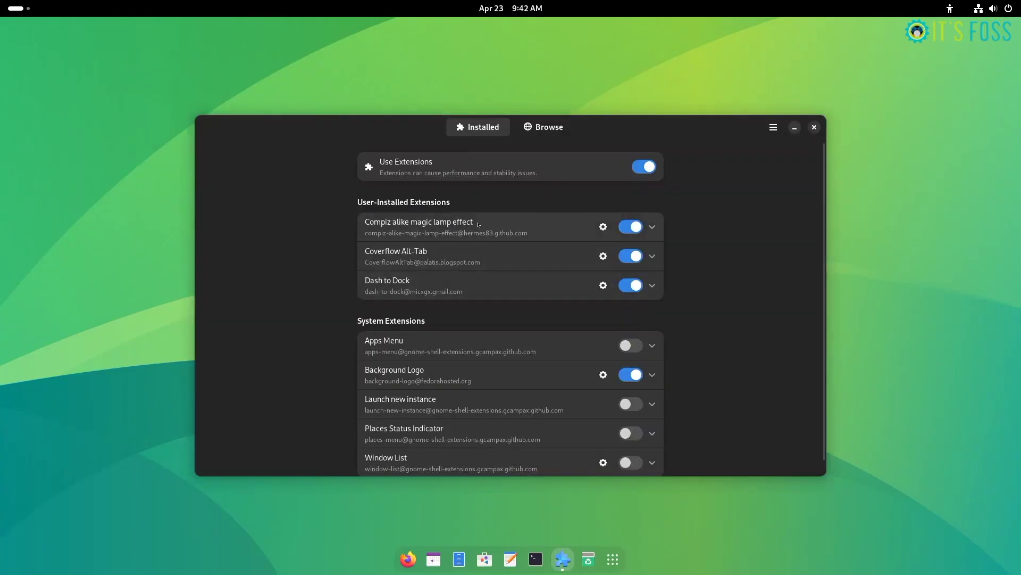
pyautogui.click(478, 225)
pyautogui.click(604, 228)
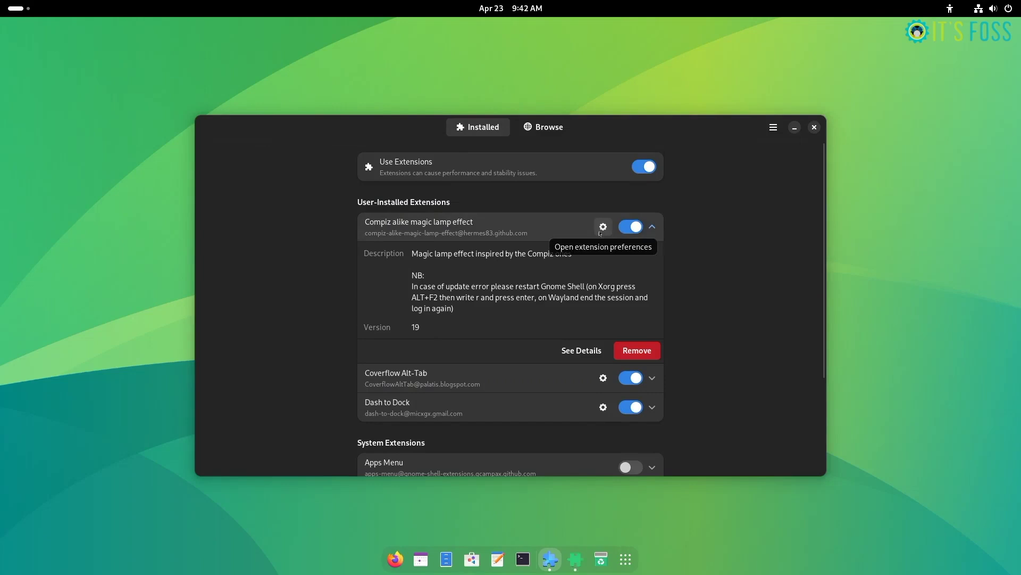
pyautogui.click(632, 246)
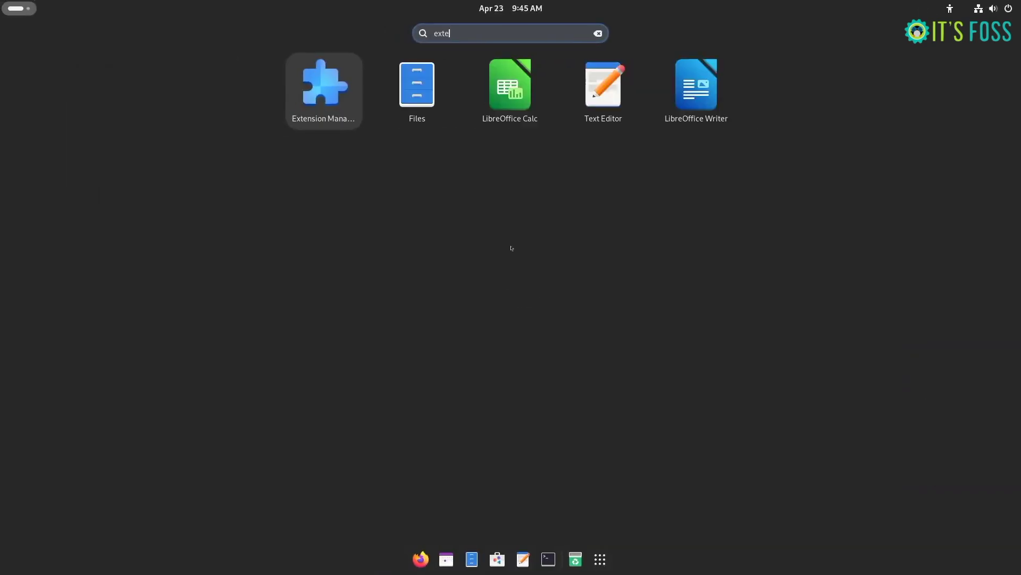
pyautogui.press('Return')
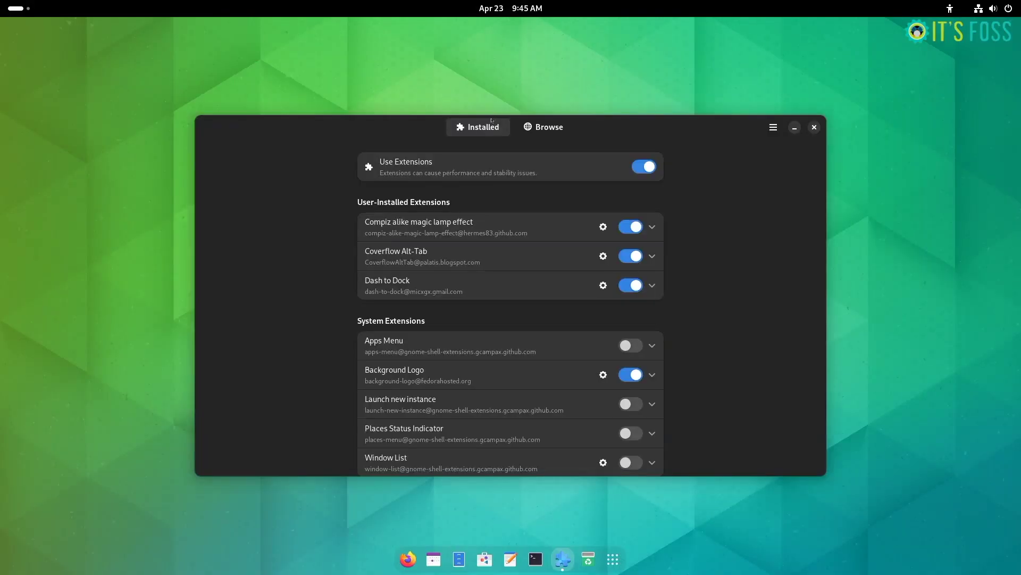
# Search Browse for 'workspace switcher', install WSM with confirmation, and return to the results.
pyautogui.click(543, 126)
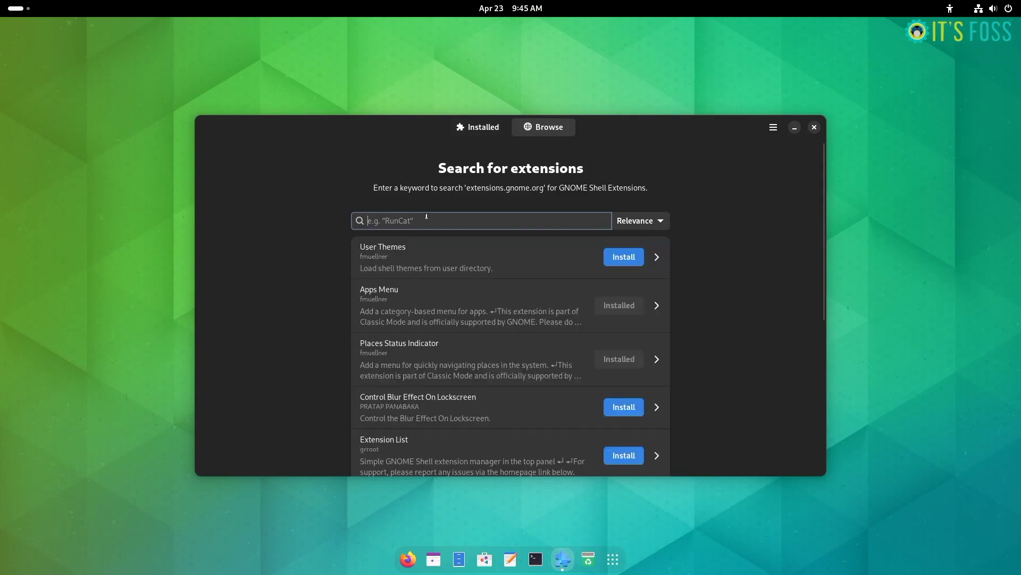
pyautogui.write('workspace sw')
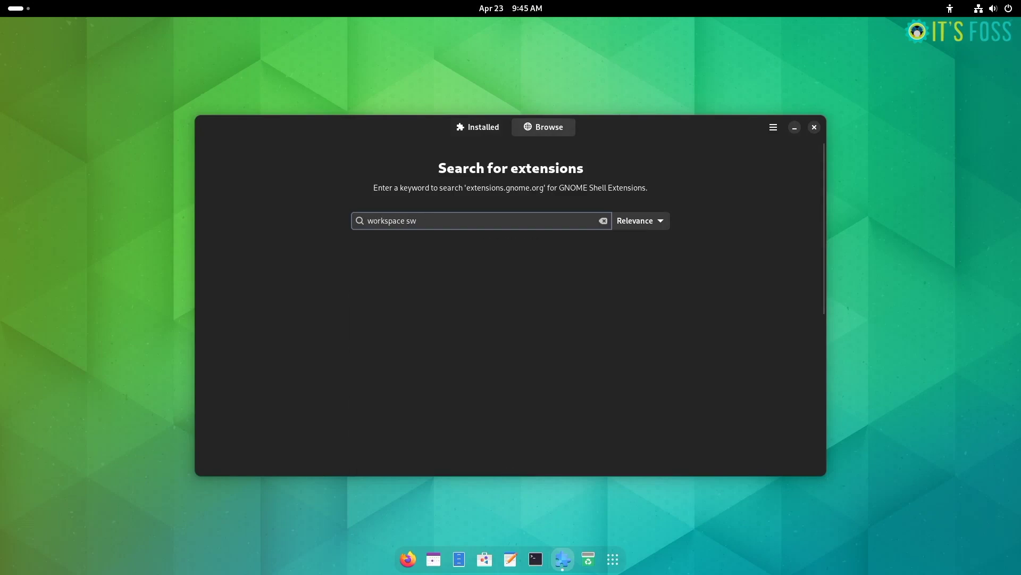
pyautogui.write('itcher')
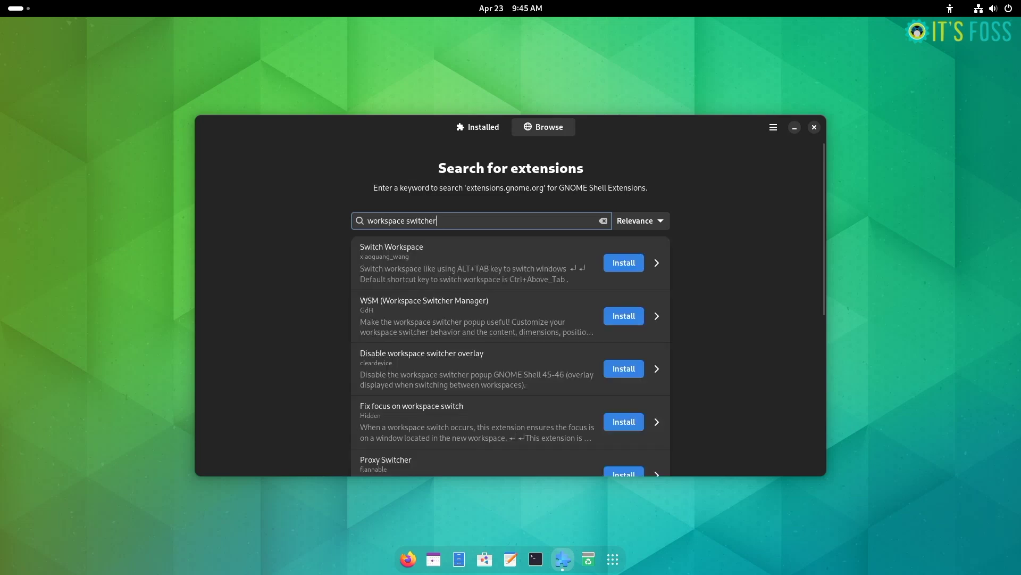
pyautogui.click(417, 315)
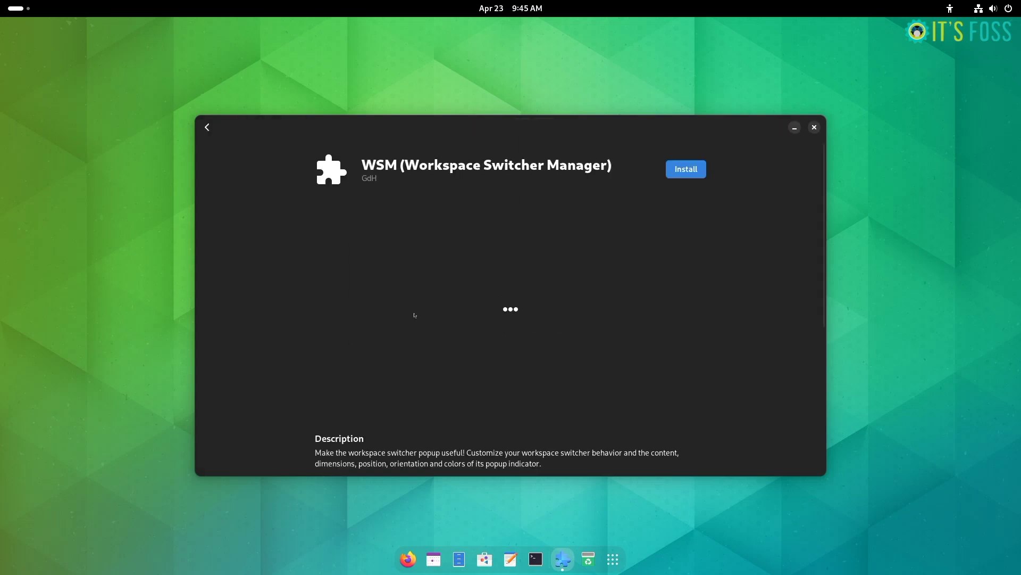
pyautogui.scroll(-5, 542, 353)
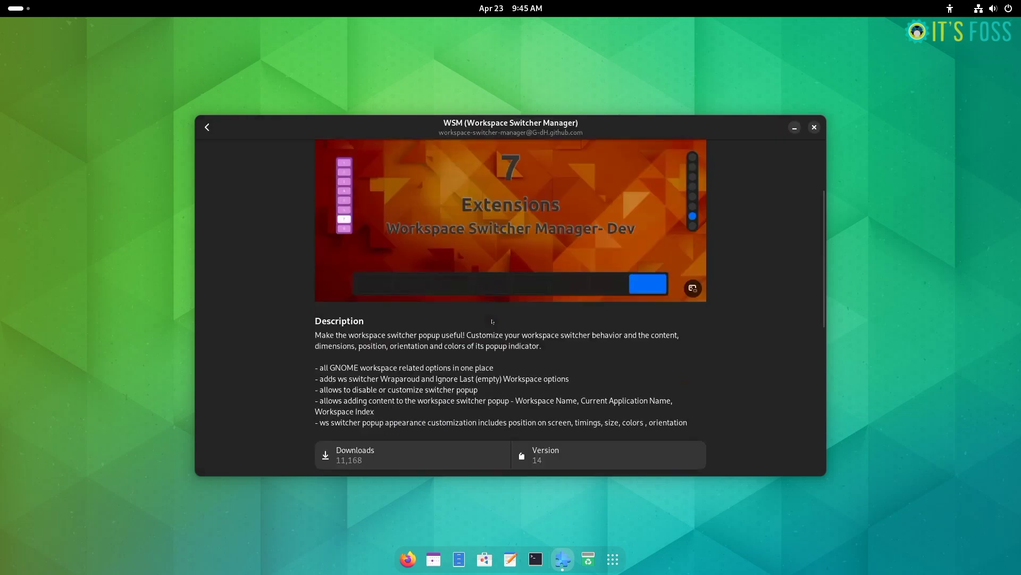
pyautogui.scroll(-3, 509, 304)
pyautogui.scroll(8, 512, 311)
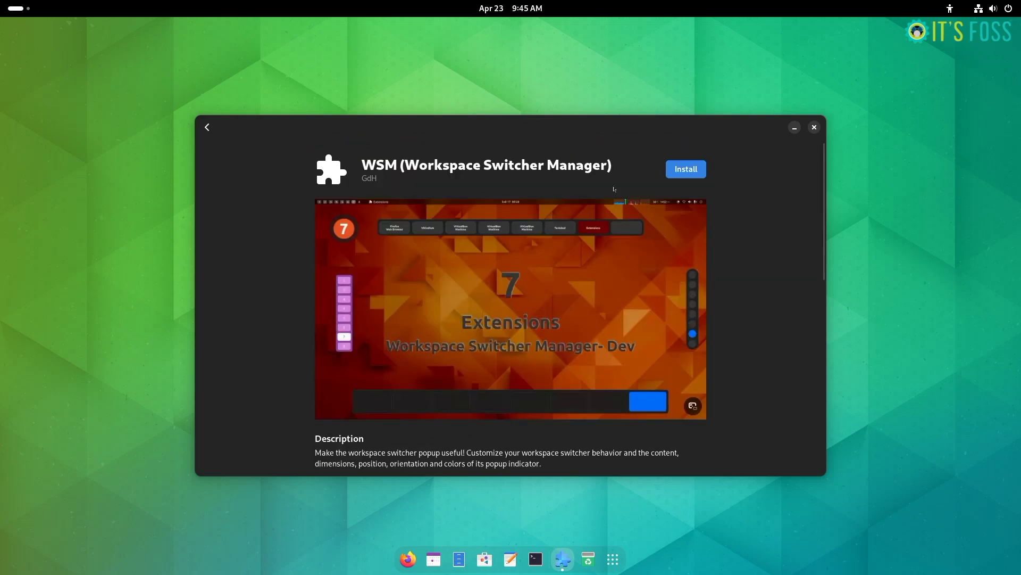
pyautogui.click(686, 169)
pyautogui.click(575, 326)
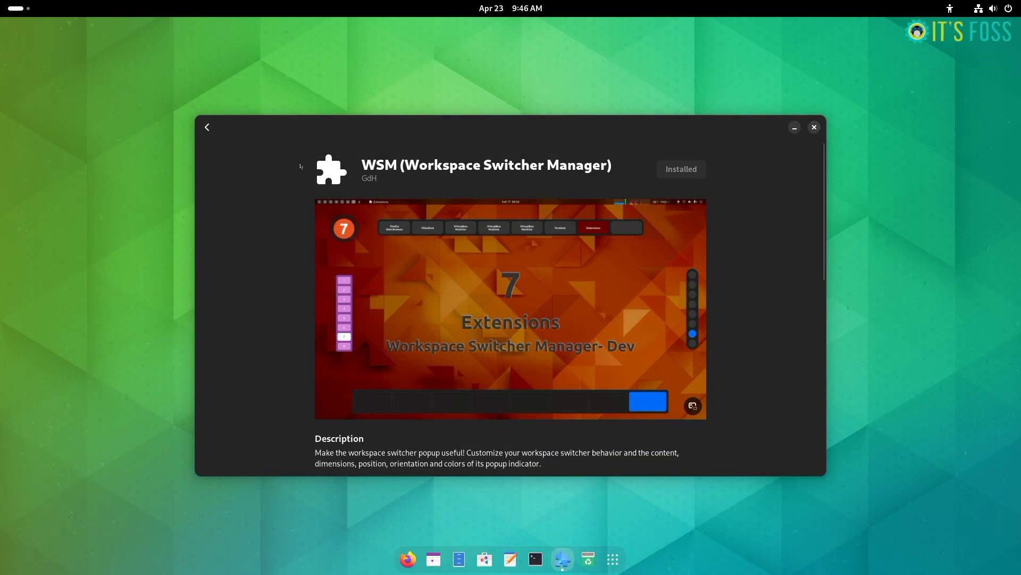
pyautogui.click(207, 128)
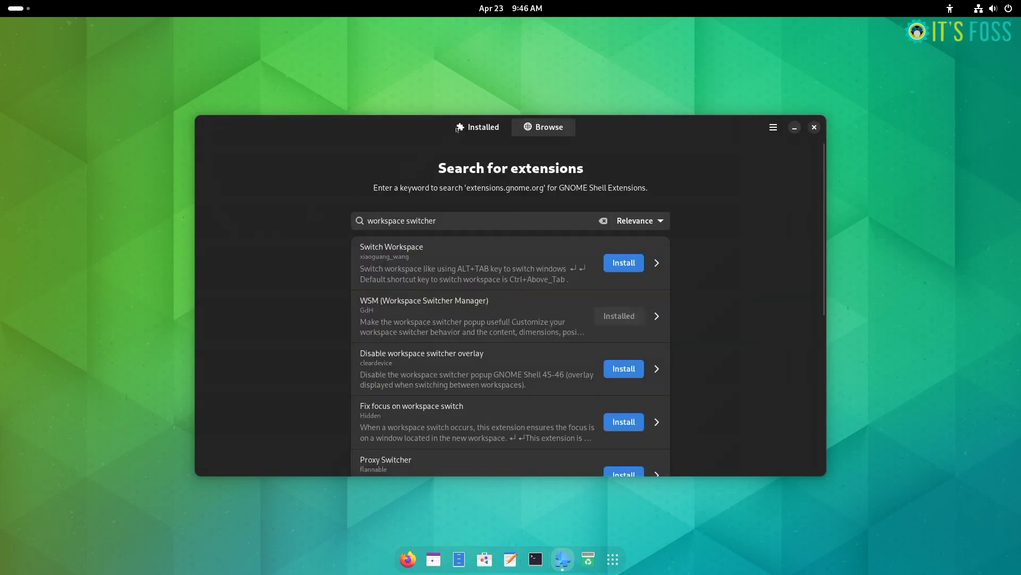
# Switch to the Installed tab to see WSM enabled among the installed extensions.
pyautogui.click(468, 127)
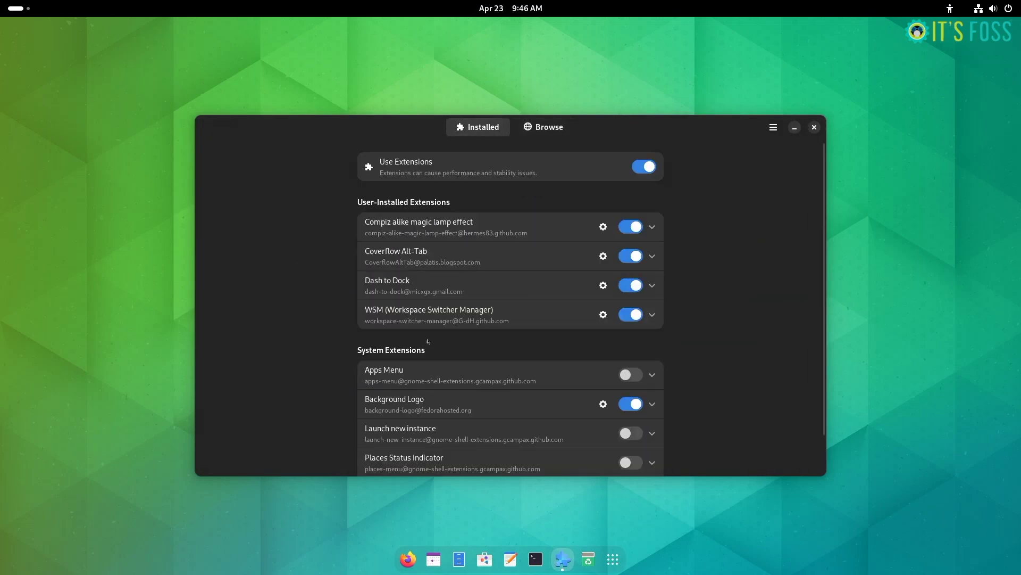